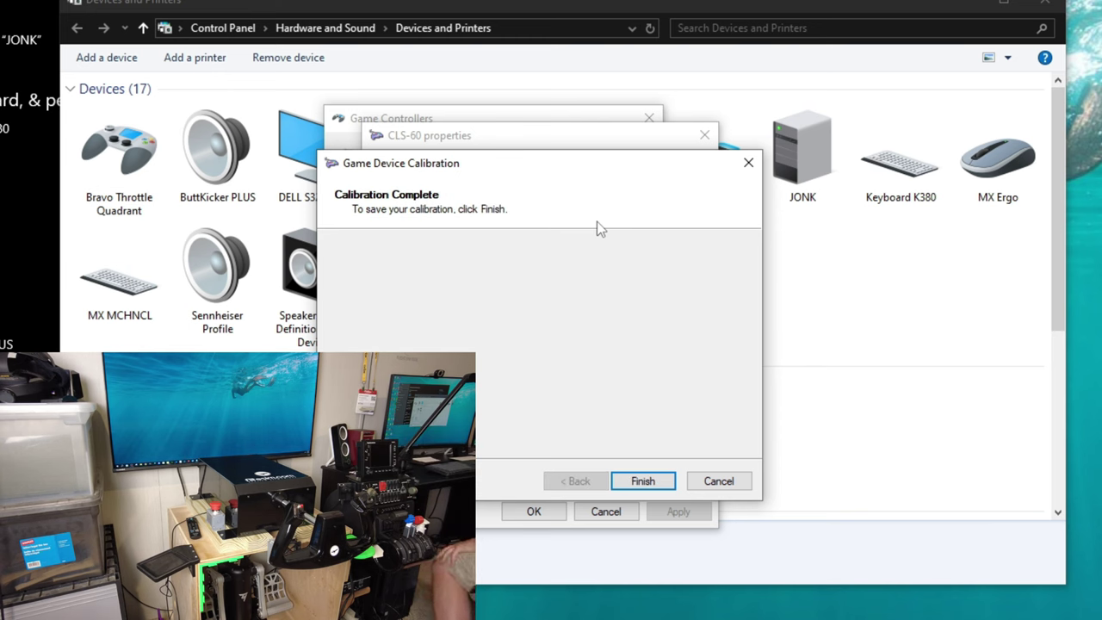
Save the completed CLS-60 calibration, apply and accept the controller properties, and close the Devices and Printers and Settings windows
left_click(654, 483)
left_click(678, 513)
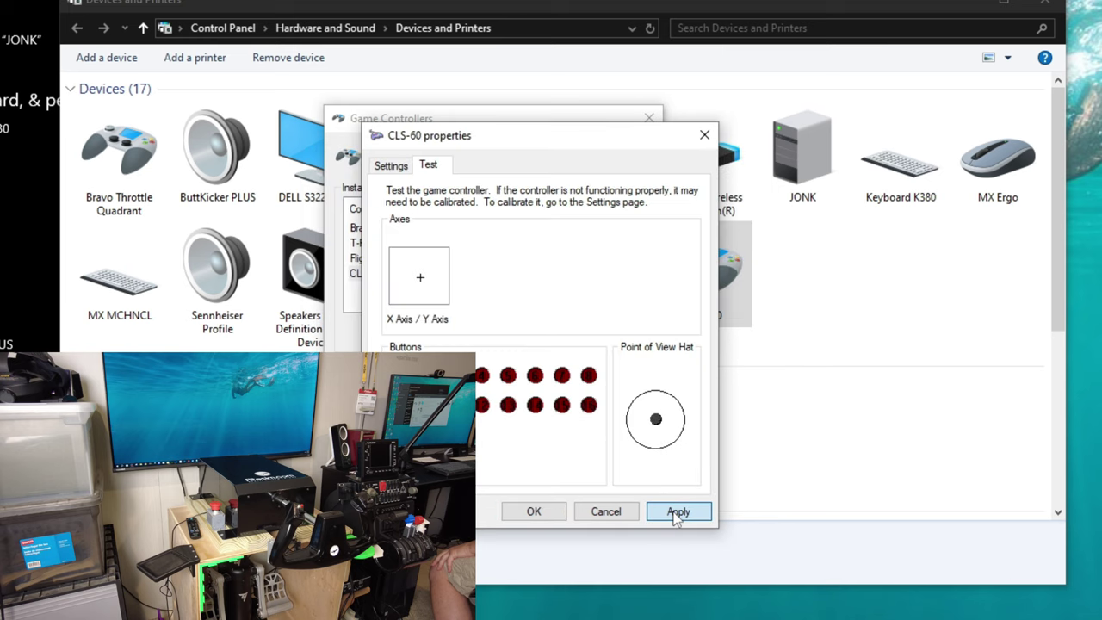
left_click(535, 512)
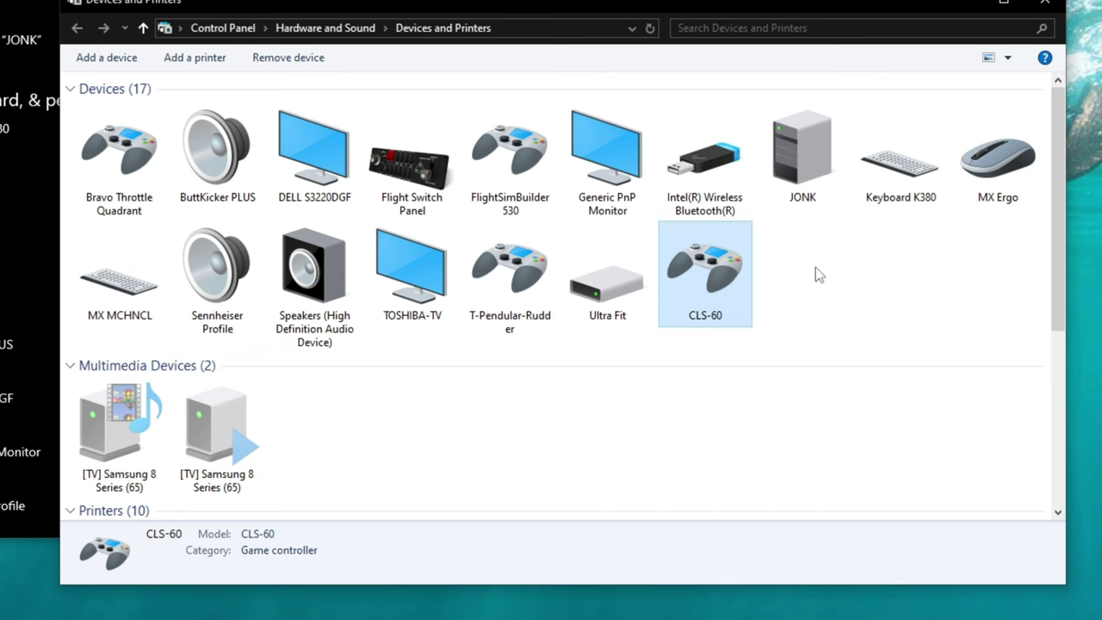
left_click(1047, 7)
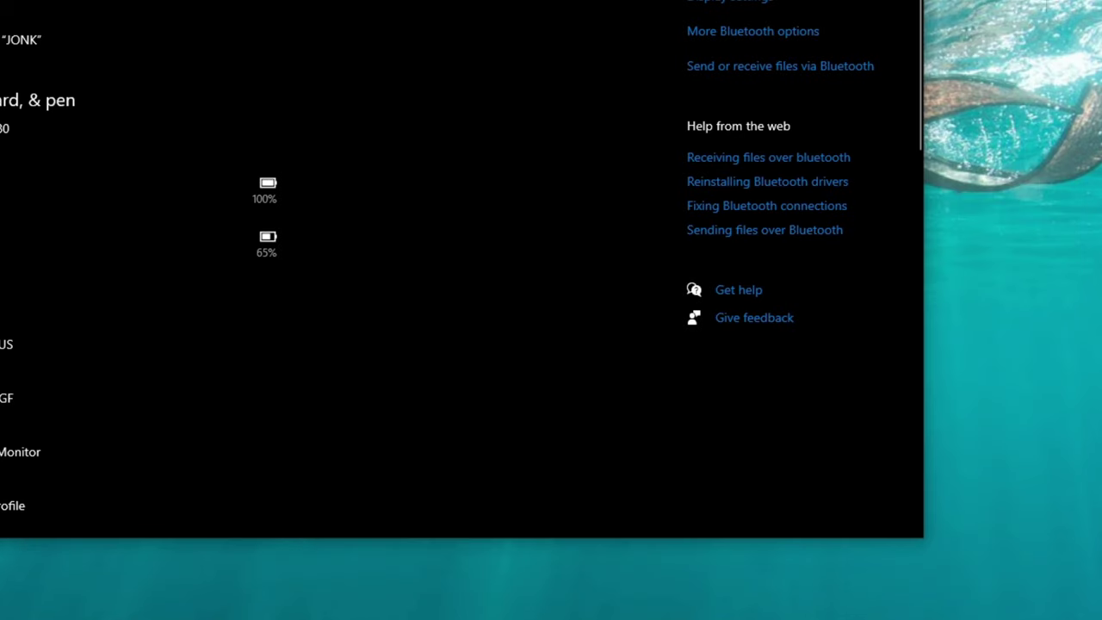
key("alt+F4")
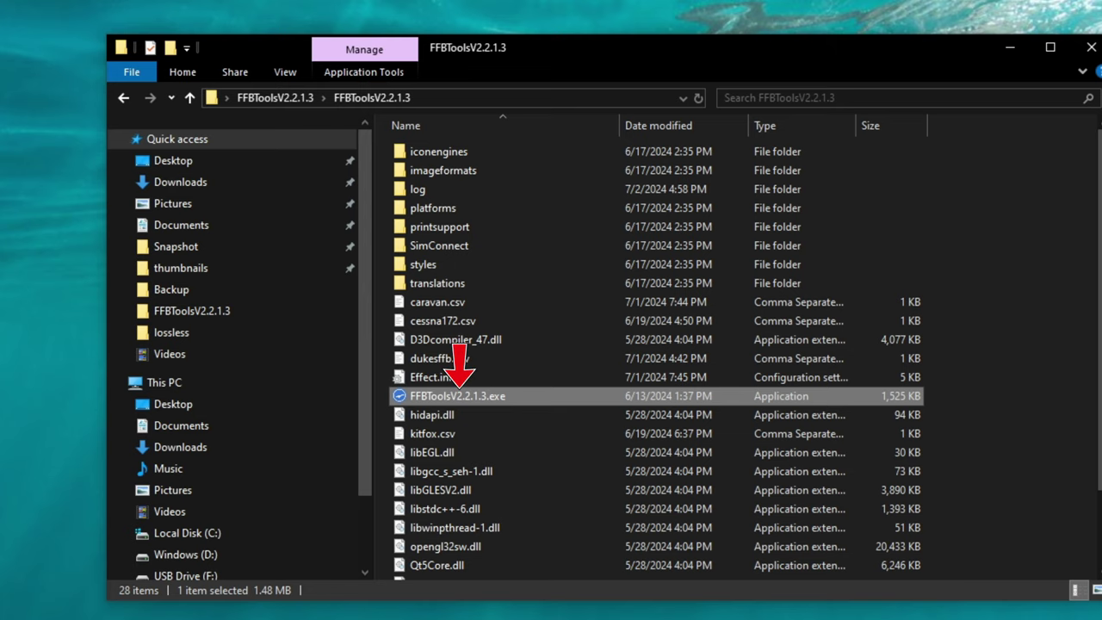
Launch FFBToolsV2.2.1.3.exe and connect the yoke as the hardware device
double_click(483, 398)
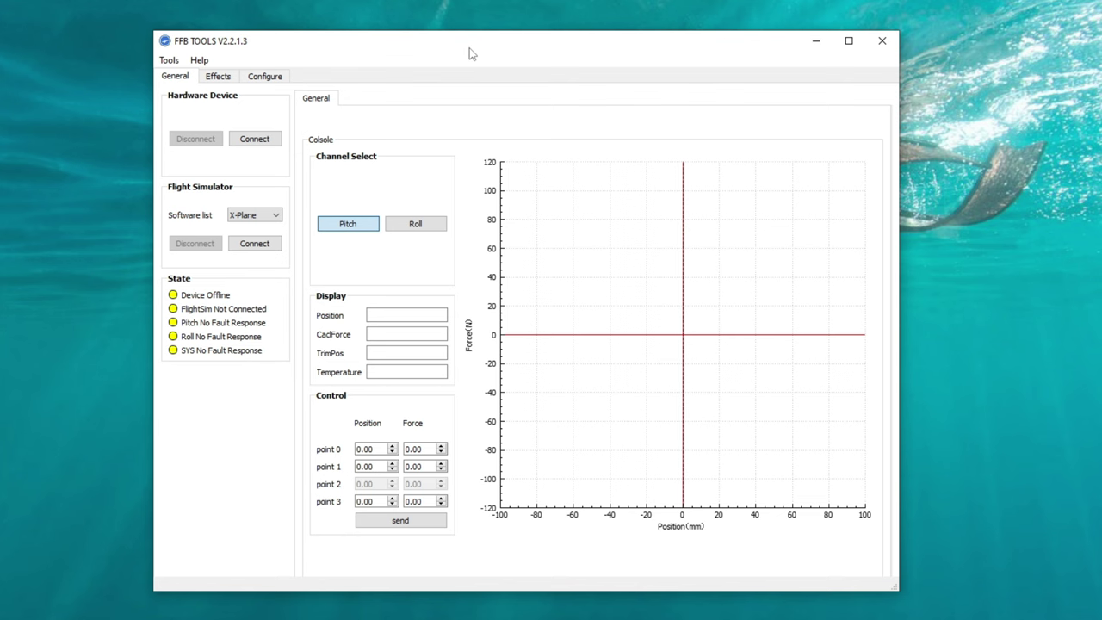
left_click(255, 139)
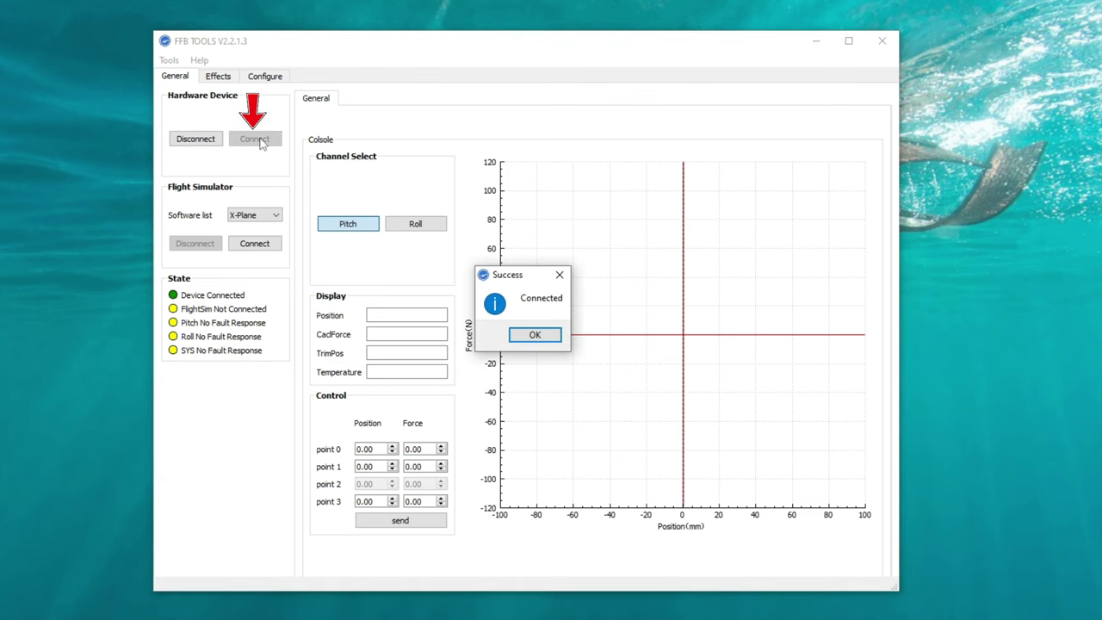
left_click(534, 337)
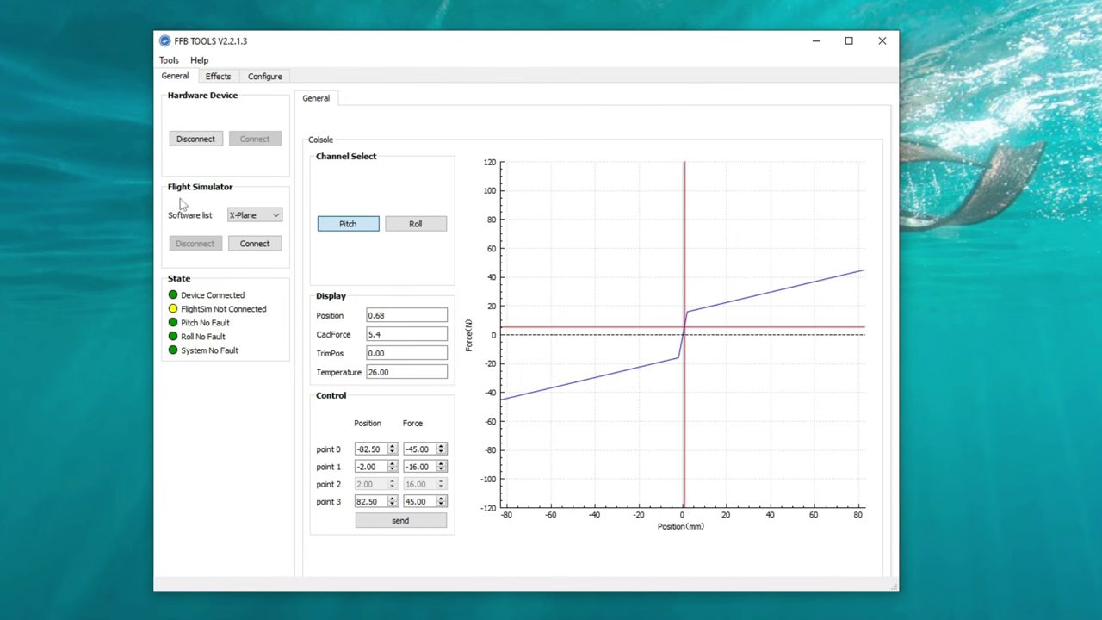
Choose MSFS2020 as the flight simulator software
left_click(273, 215)
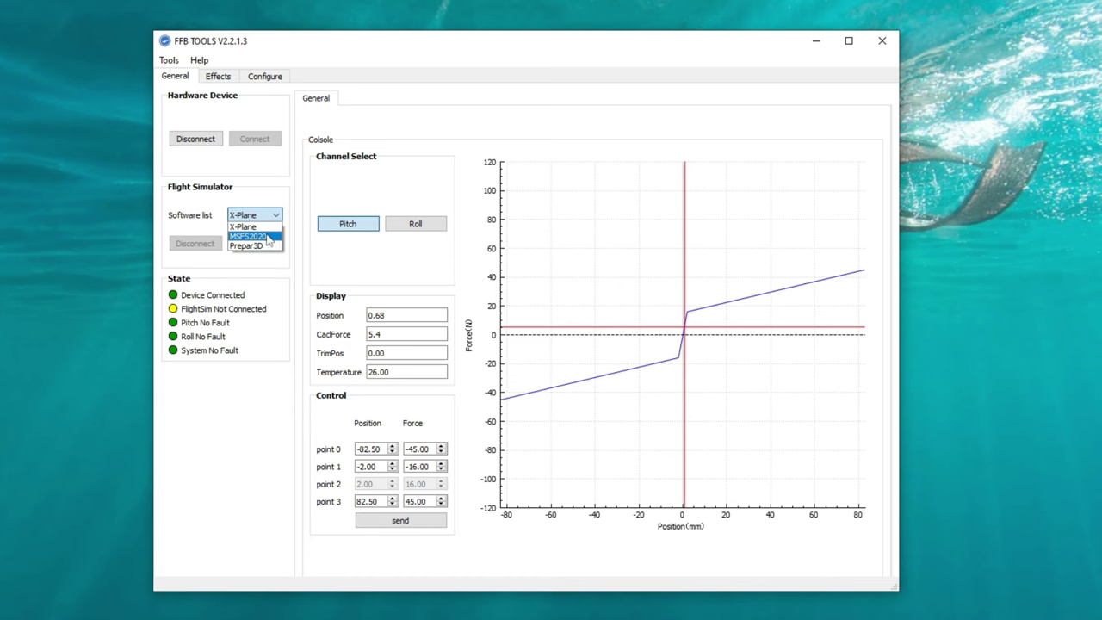
left_click(254, 236)
left_click(304, 181)
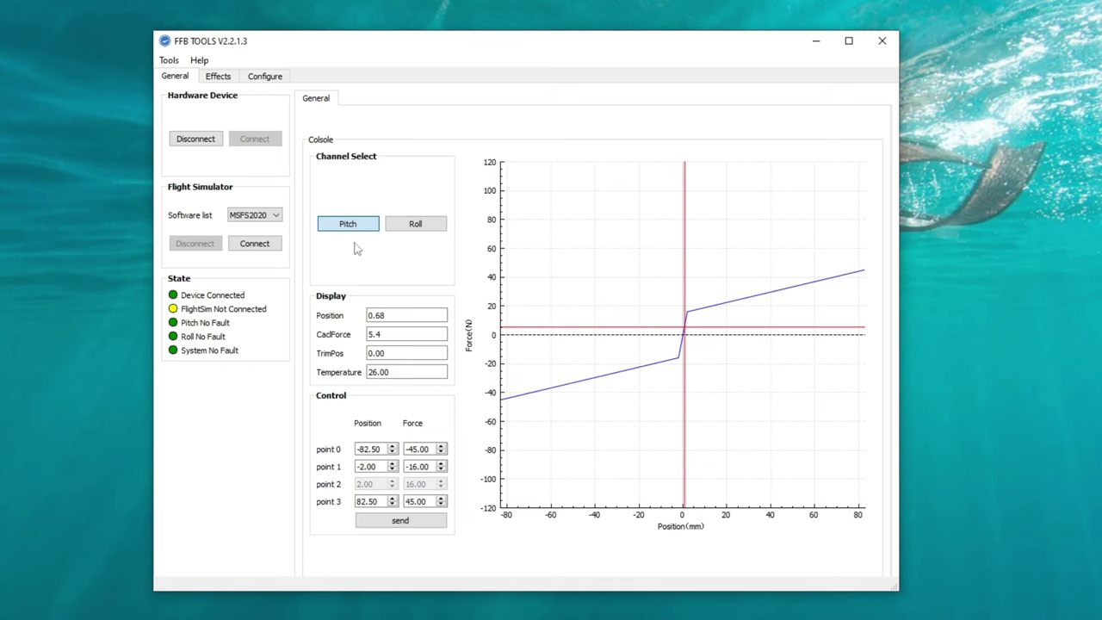
Compare the roll and pitch force curves, leave the Roll channel selected, and inspect its point 0 and point 3 positions
left_click(436, 228)
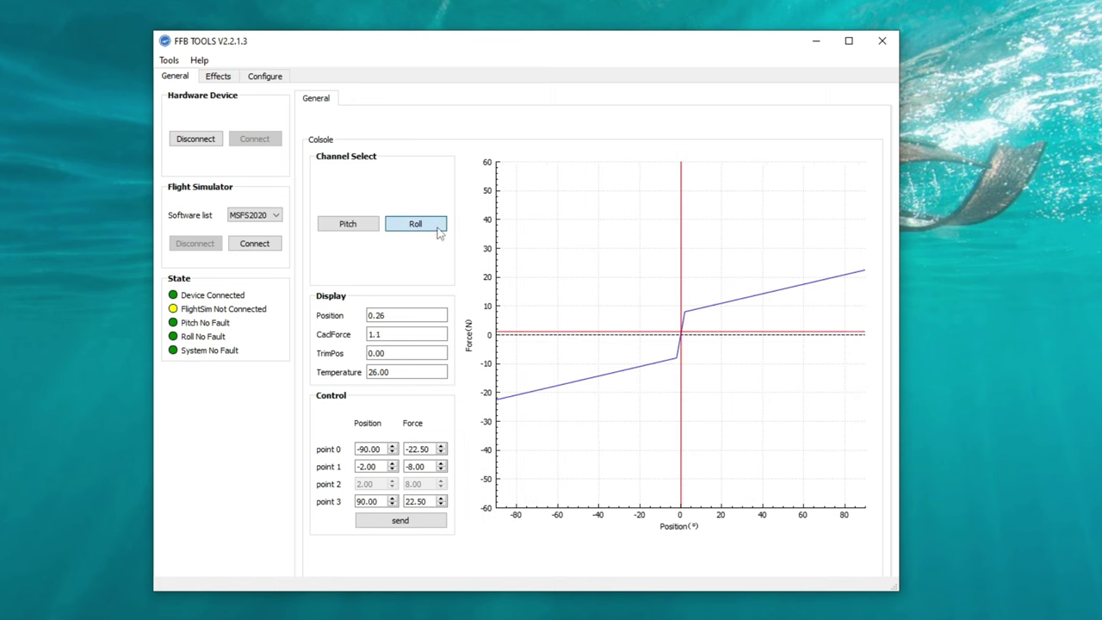
left_click(335, 229)
left_click(420, 229)
left_click(364, 452)
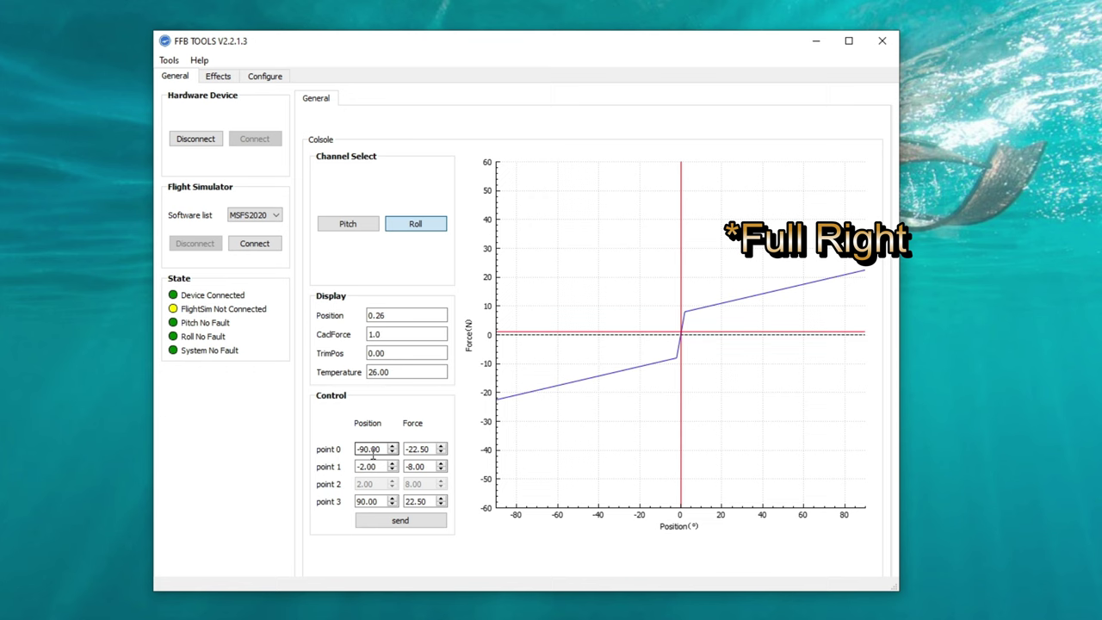
left_click(377, 504)
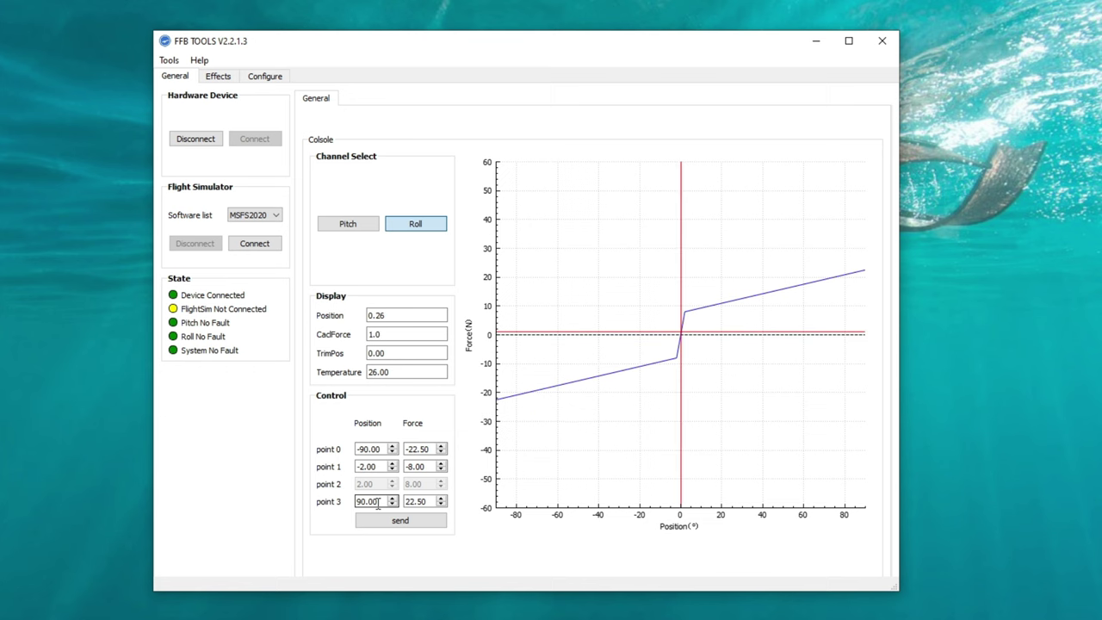
Set the Roll channel's point 1 position to -3 and send the change to the yoke
left_click(384, 466)
left_click_drag(388, 466, 328, 476)
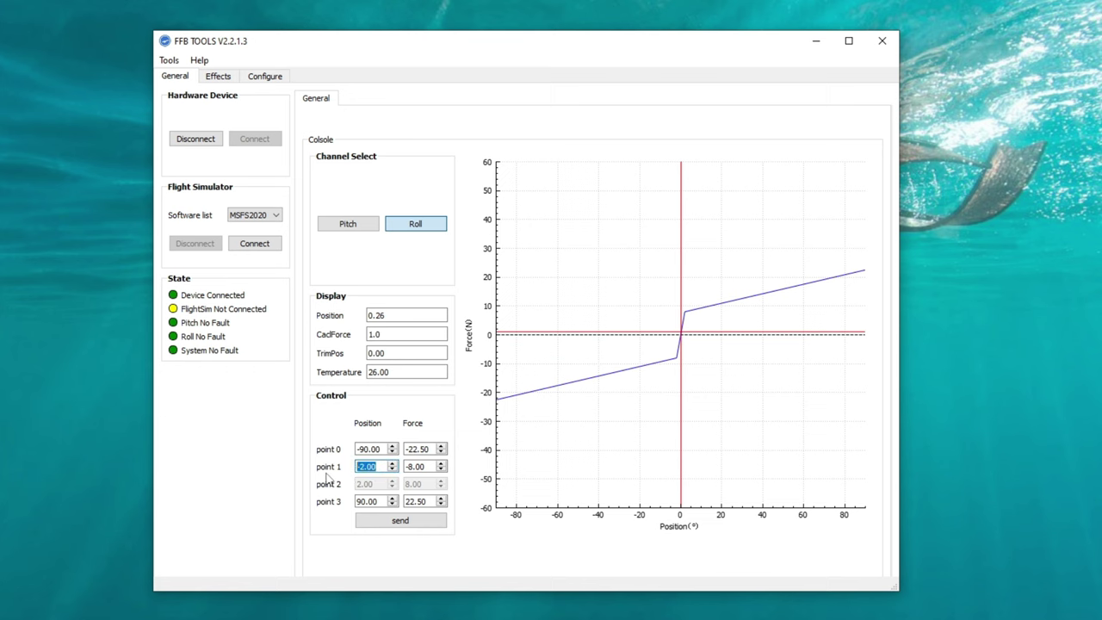
type("-3")
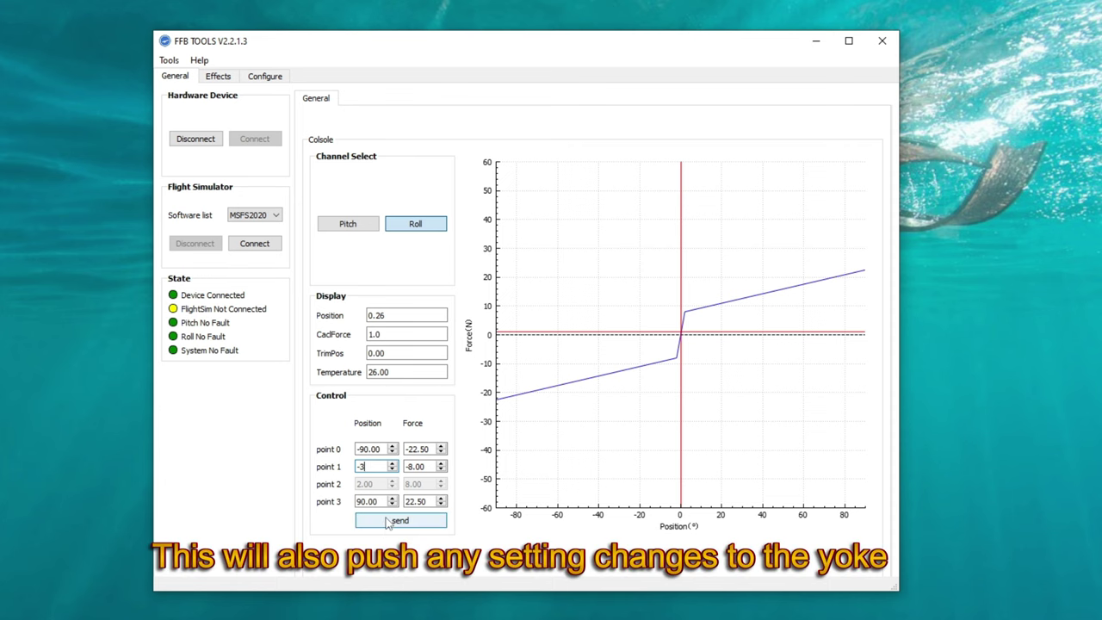
left_click(387, 522)
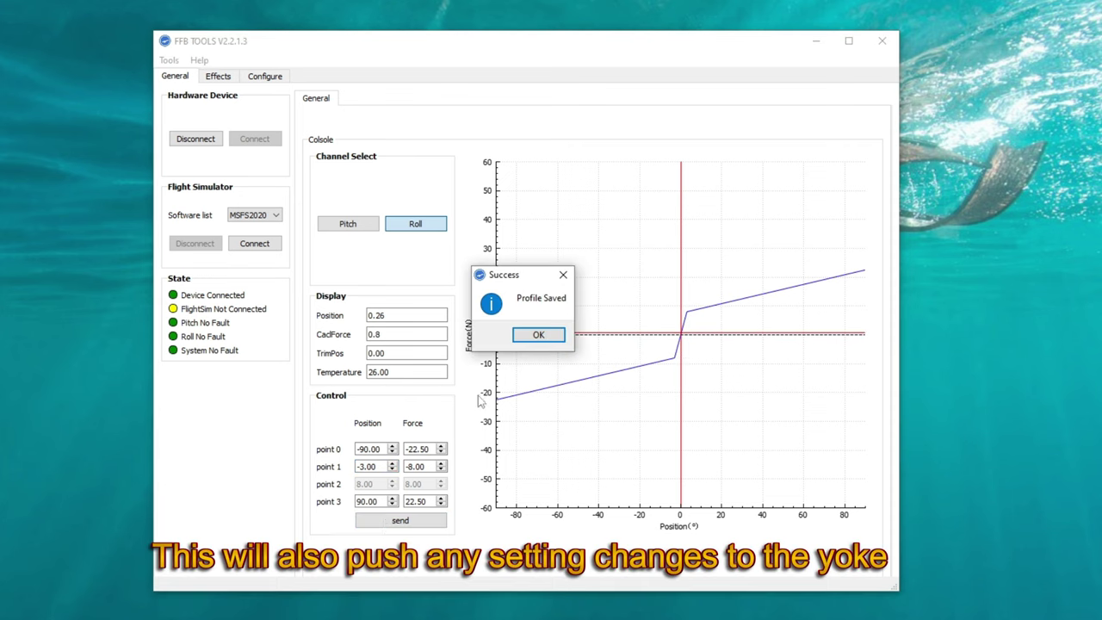
left_click(534, 338)
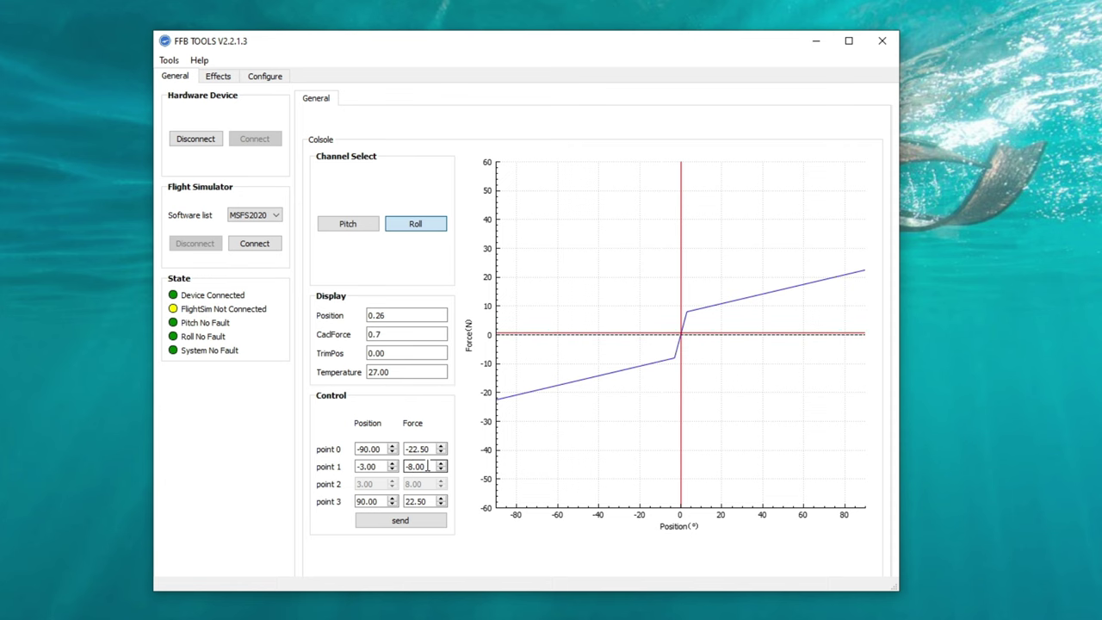
Set the Roll channel's point 1 position to -9 and send the change to the yoke
double_click(381, 466)
type("-")
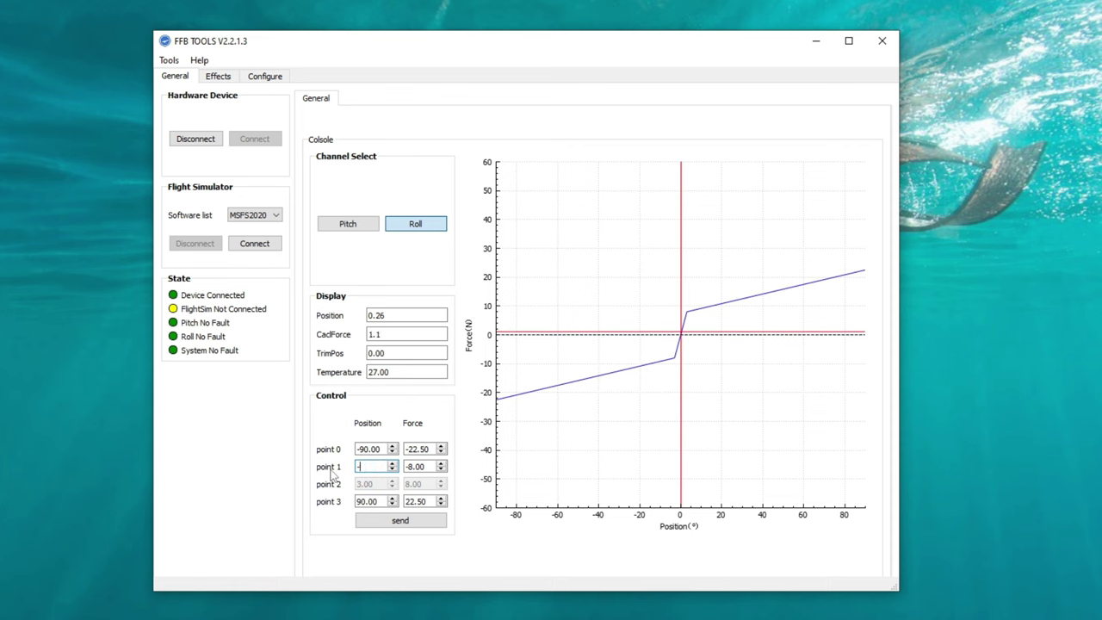
type("3")
key("Return")
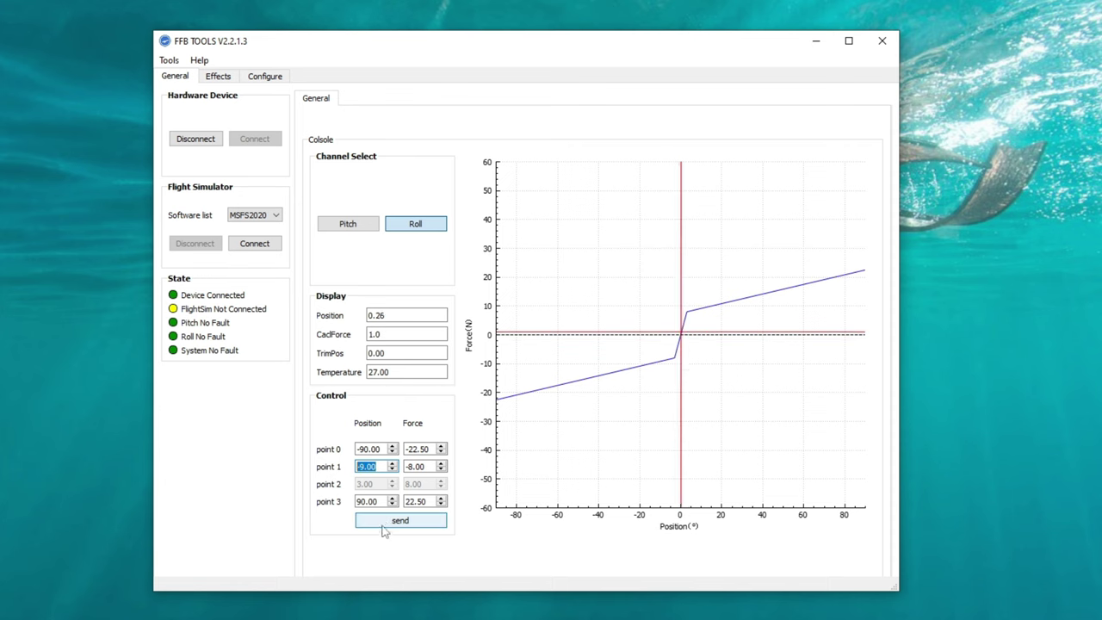
left_click(387, 524)
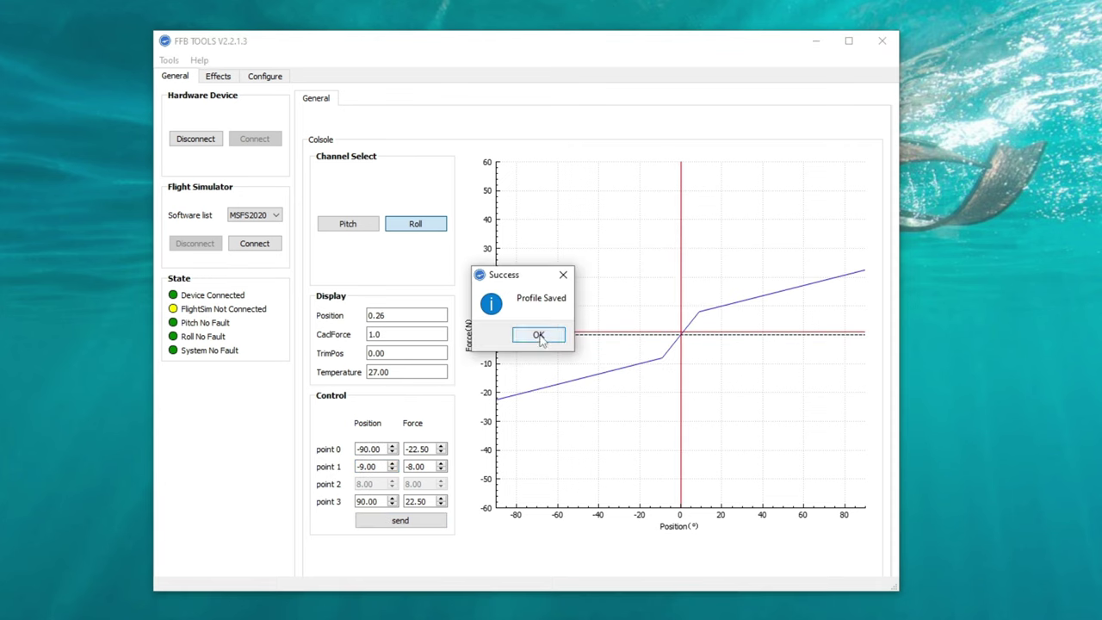
left_click(538, 335)
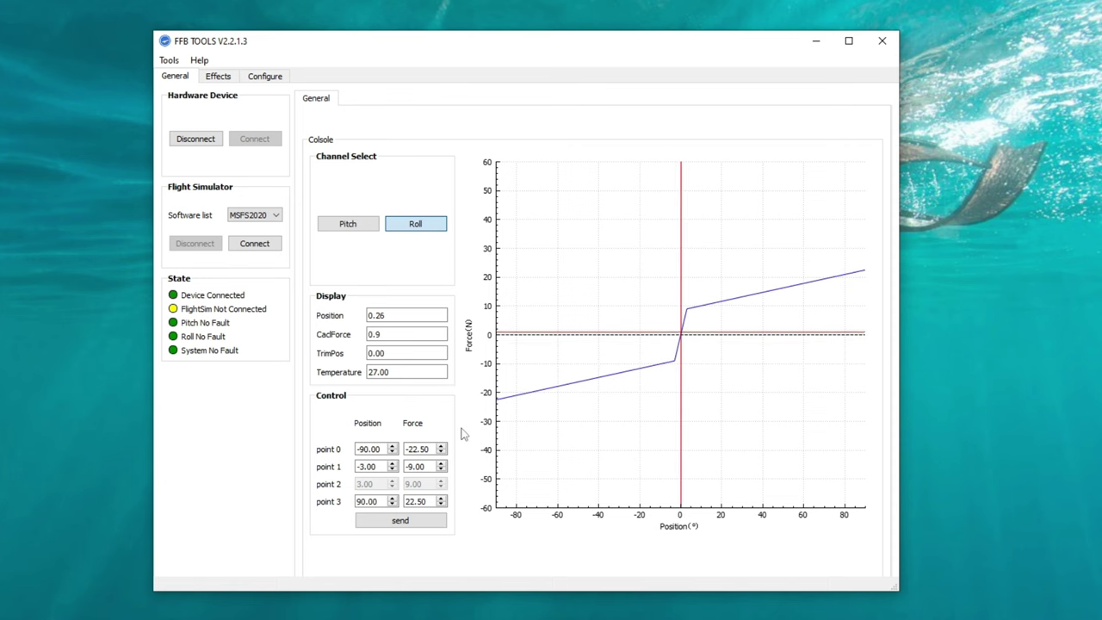
Send the roll curve with point 1 at position -3 and force -9 to the yoke
left_click(434, 521)
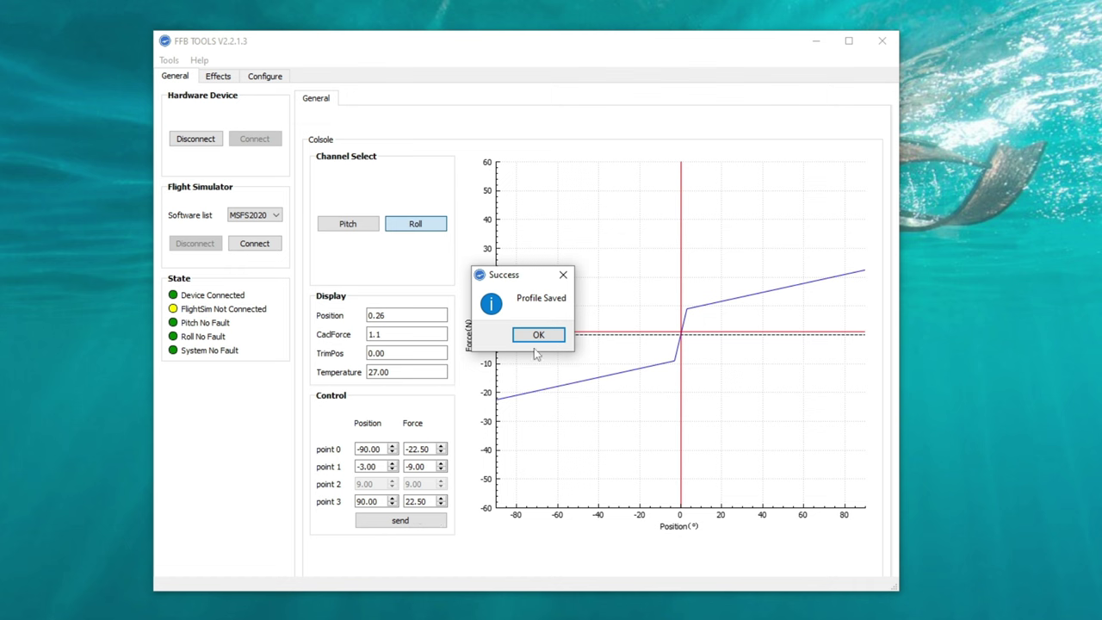
left_click(538, 335)
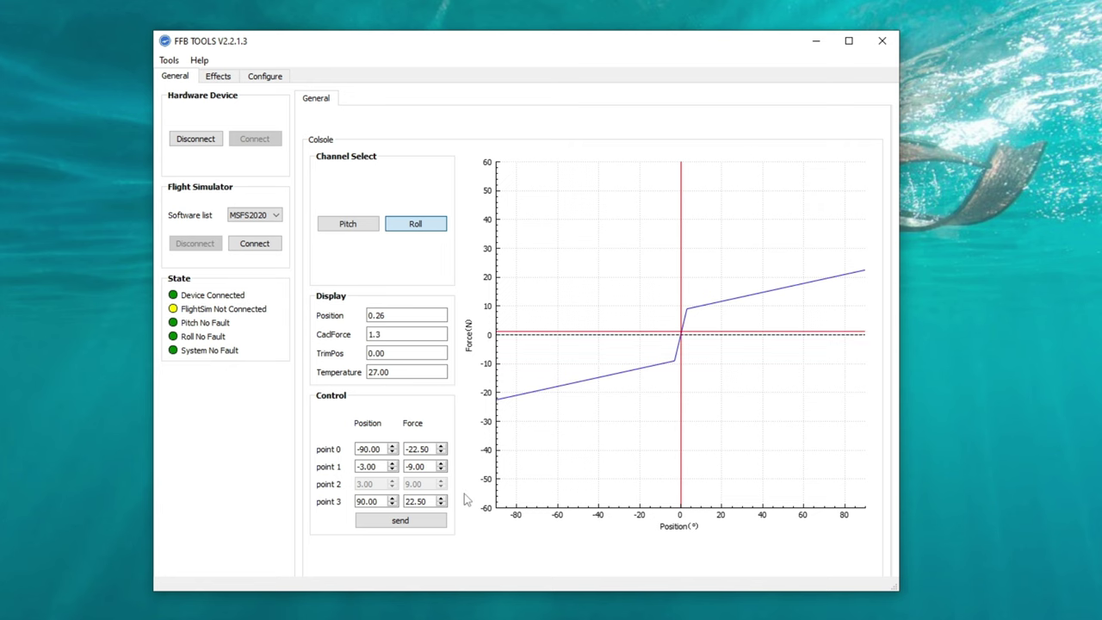
Open the configuration parameters and view the file dialog for saving a profile, without saving one
left_click(264, 77)
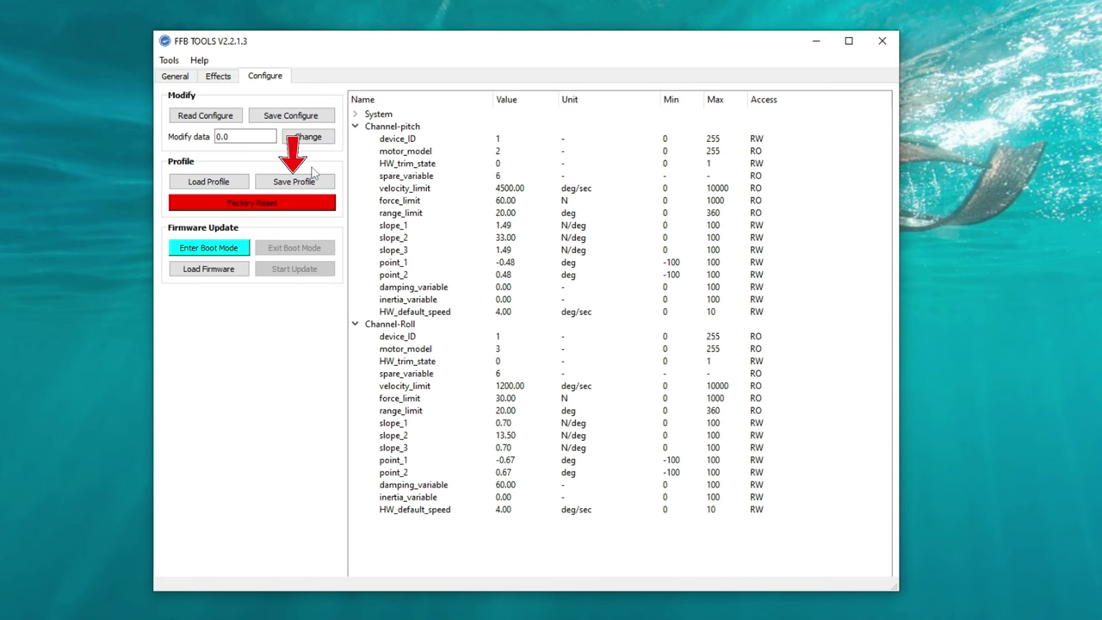
left_click(312, 188)
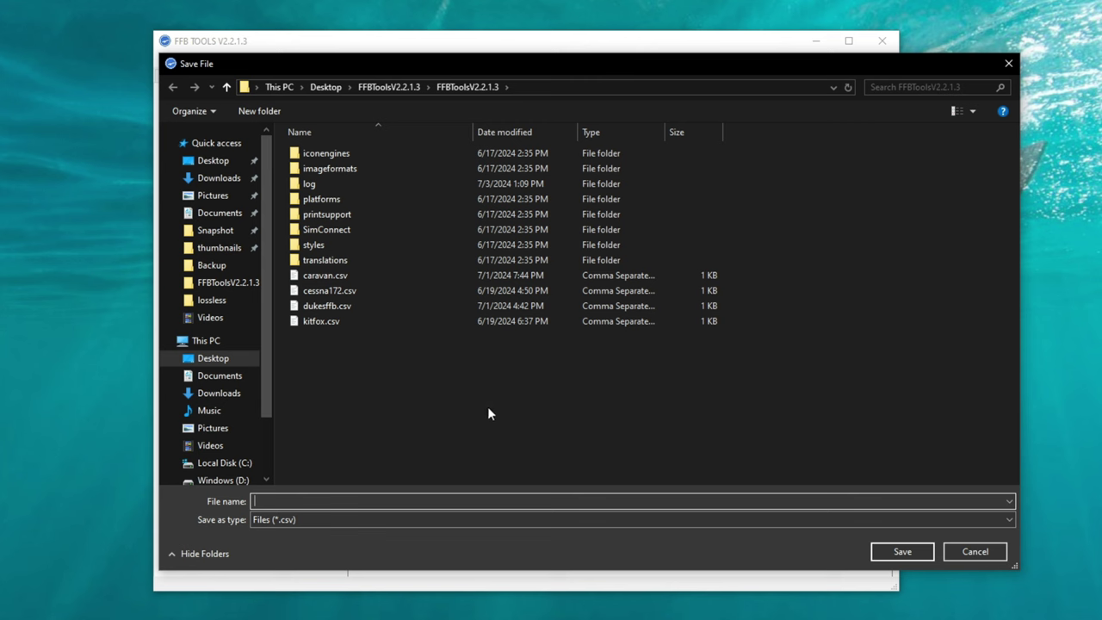
left_click(978, 549)
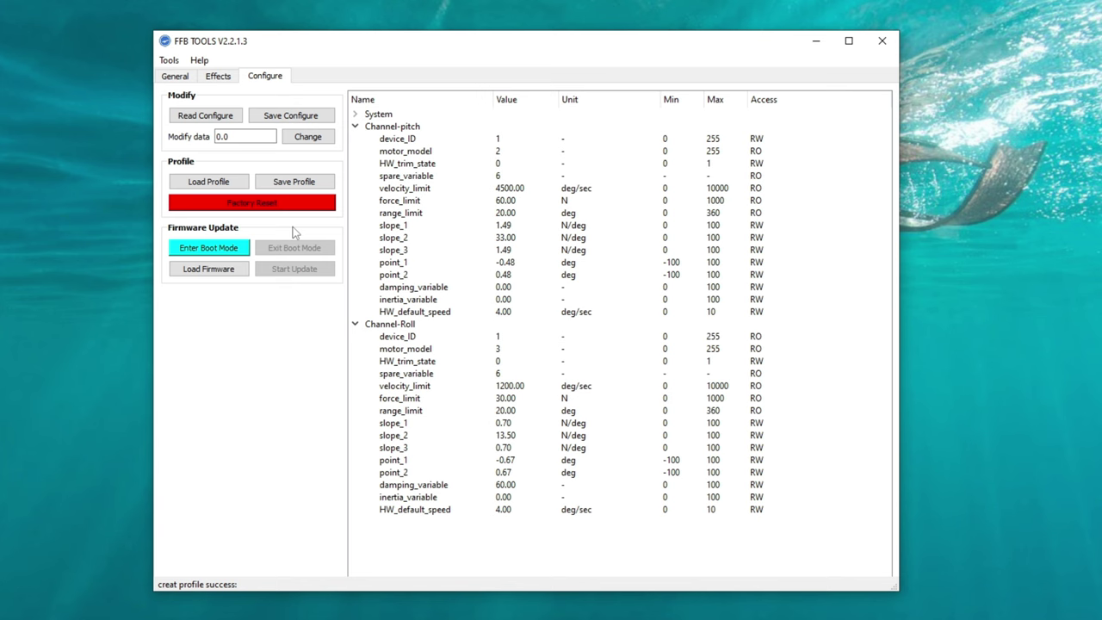
Load the cessna172.csv profile into the yoke configuration
left_click(212, 184)
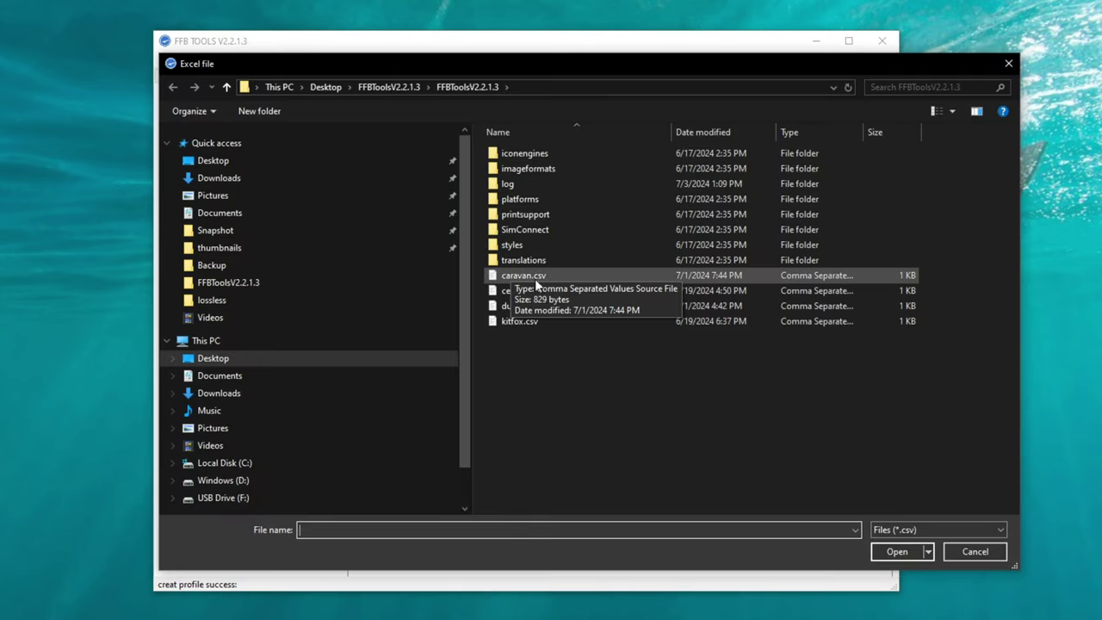
double_click(543, 291)
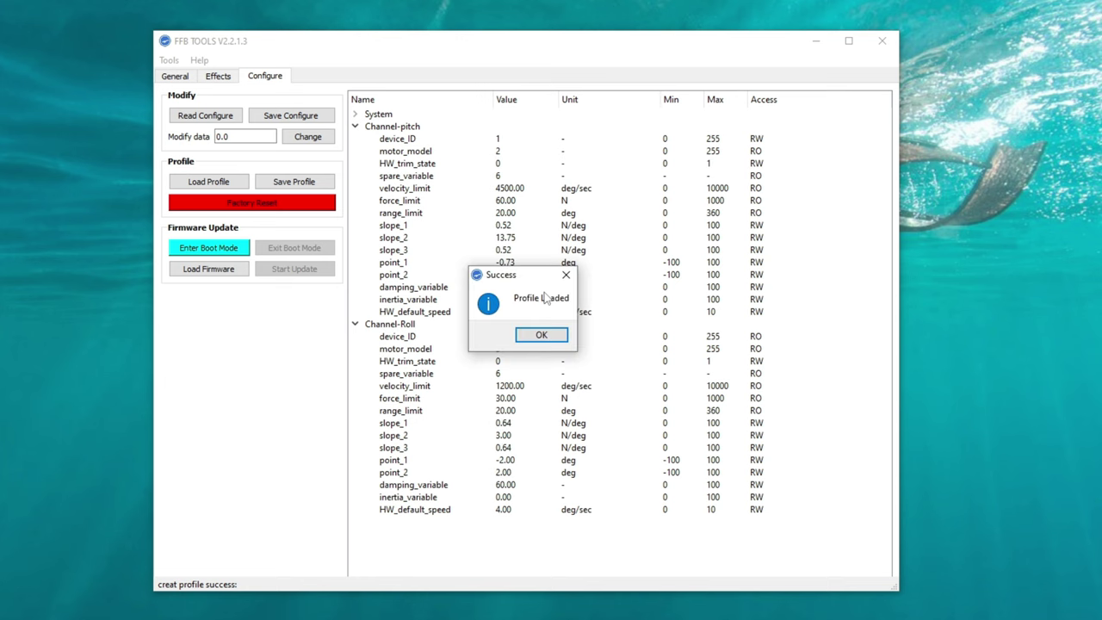
left_click(541, 335)
Examine the loaded profile's force curves for the pitch and roll channels
left_click(175, 77)
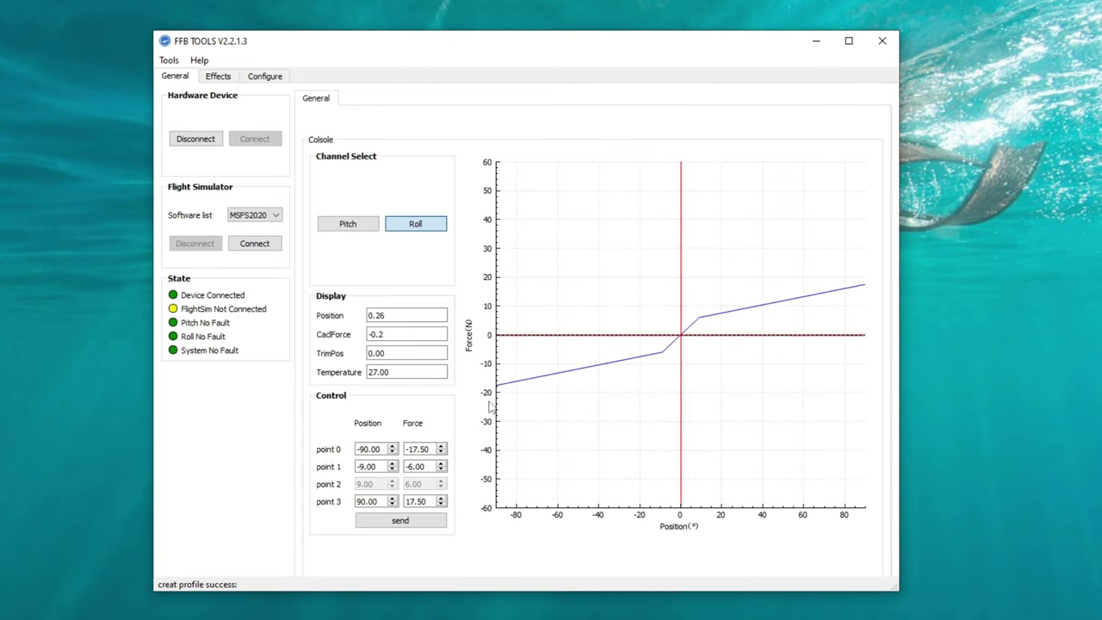
left_click(373, 225)
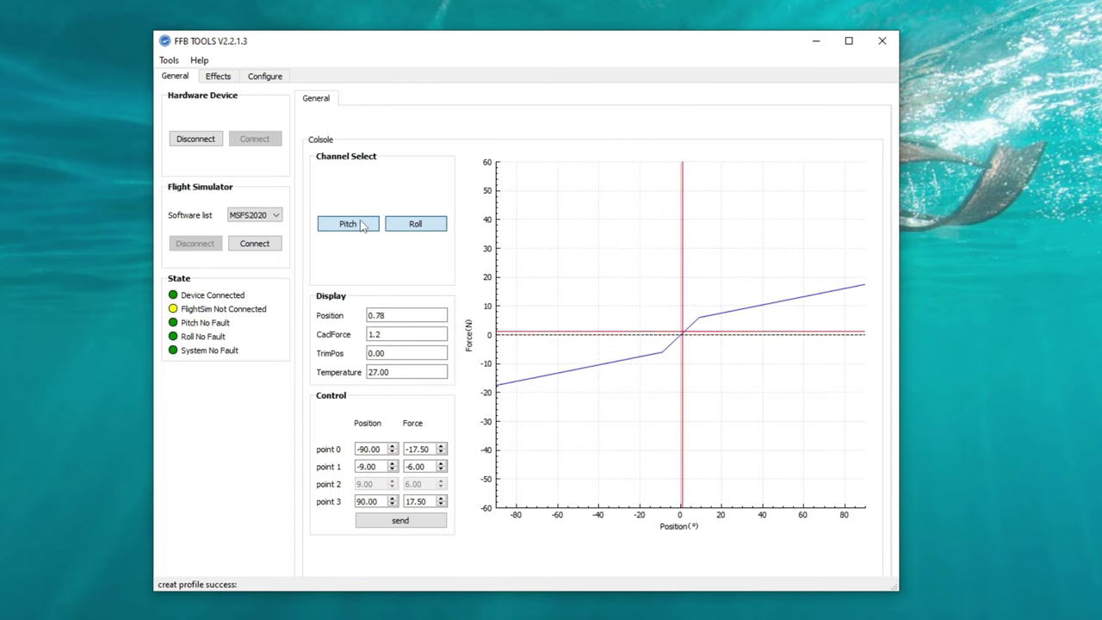
left_click(415, 225)
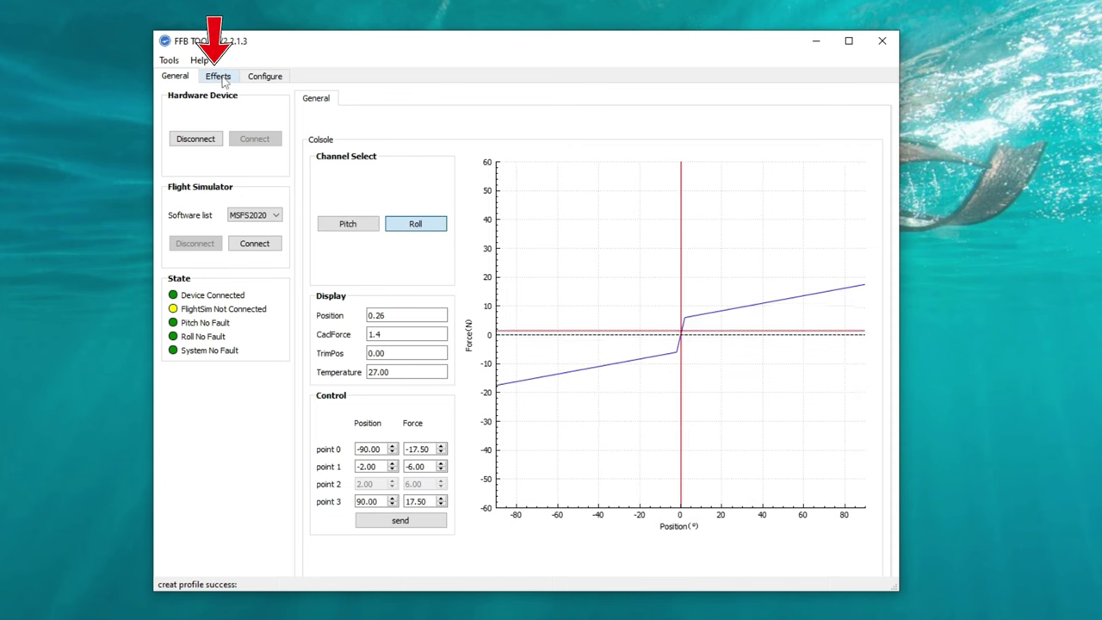
Switch the effects profile to Default and apply it
left_click(220, 77)
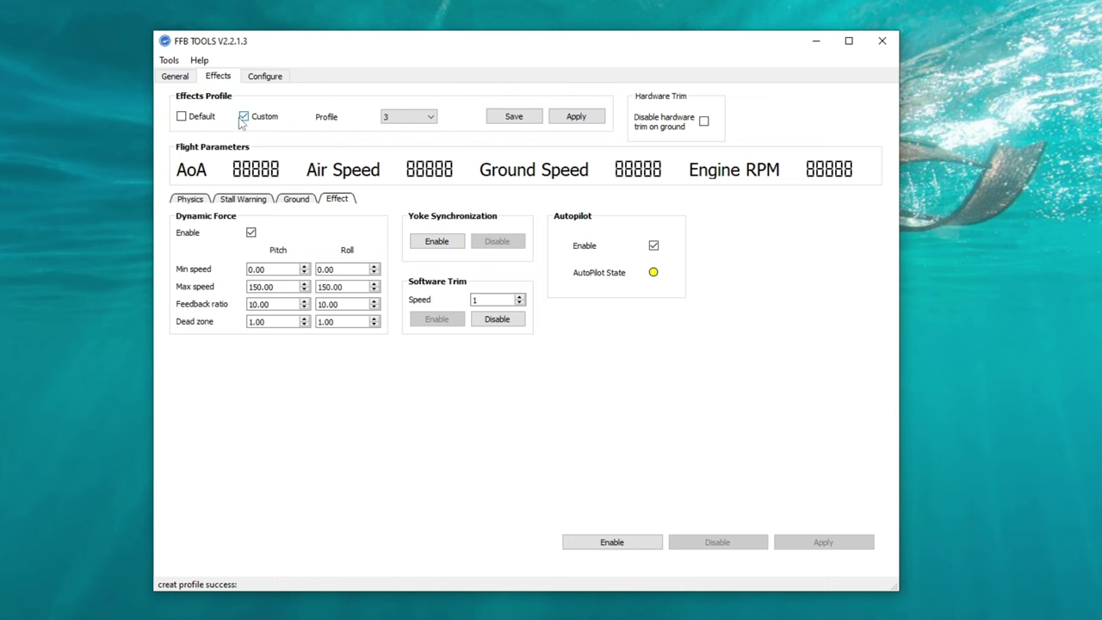
left_click(182, 116)
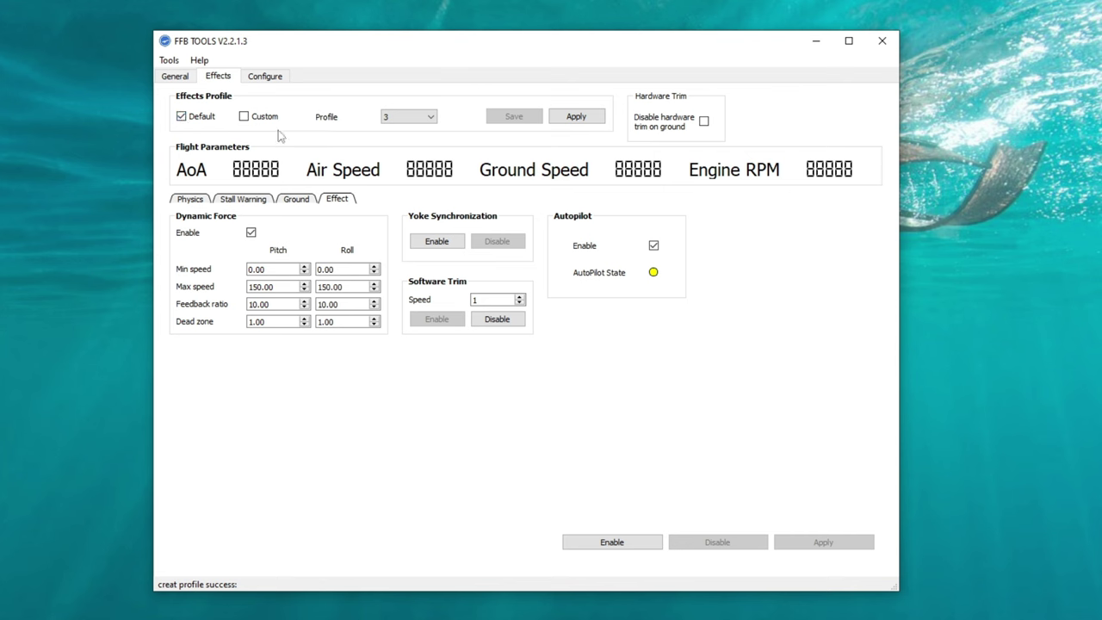
left_click(574, 116)
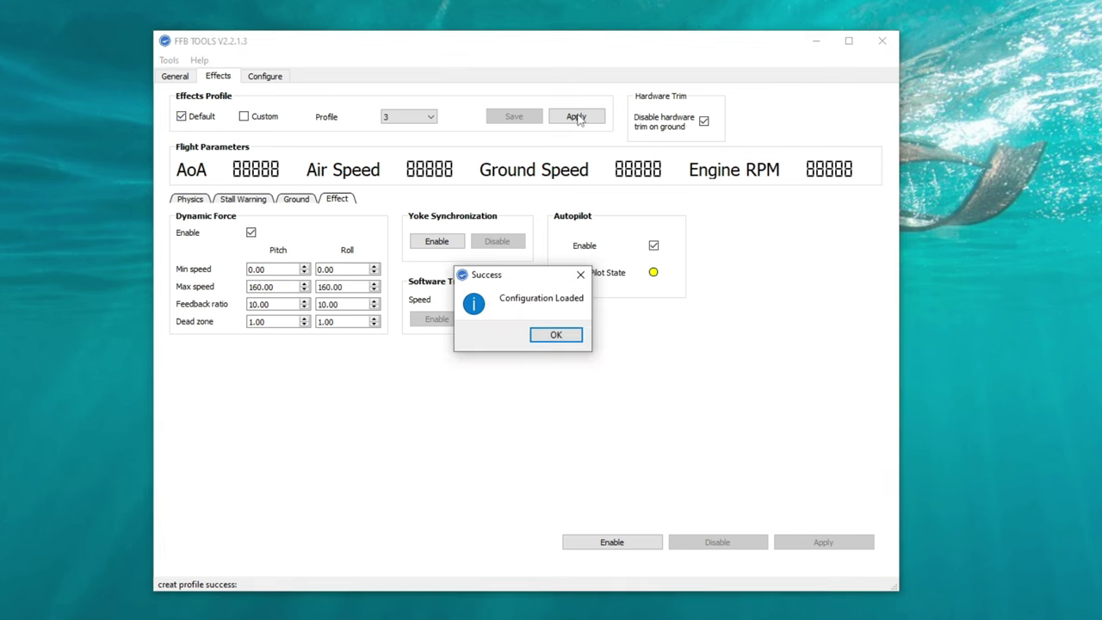
left_click(553, 337)
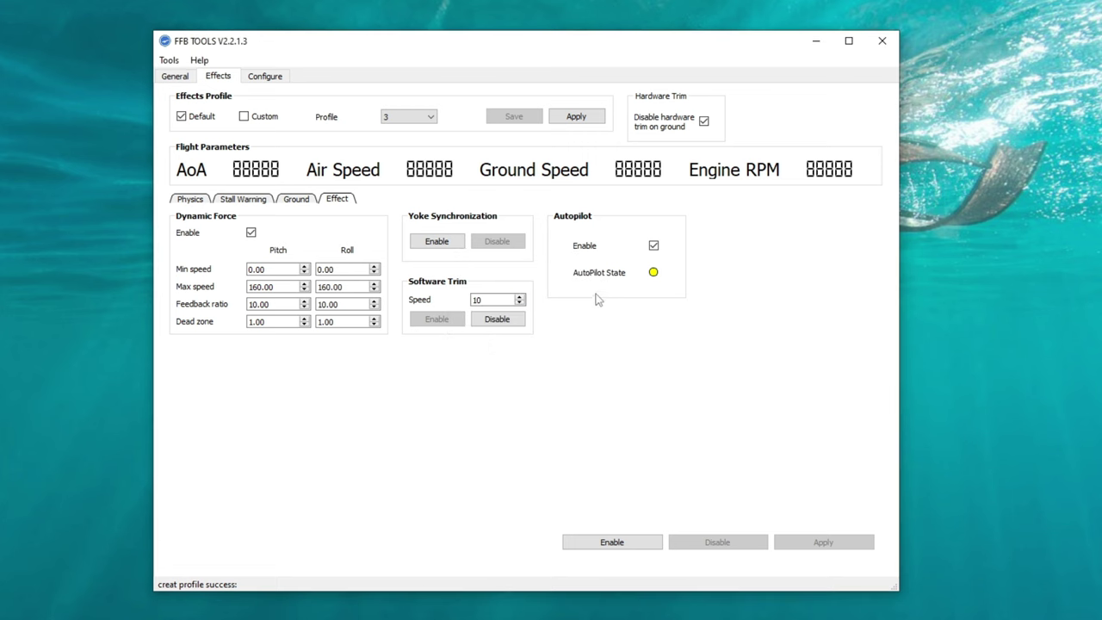
Switch the effects profile to Custom profile 3 and set the software trim speed to 1
left_click(245, 117)
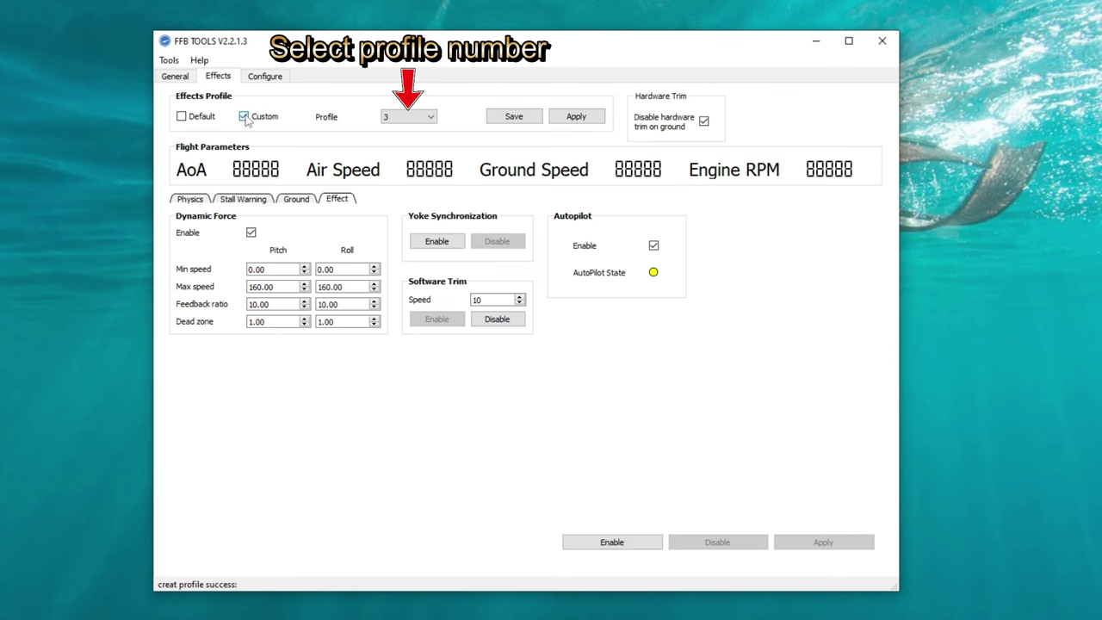
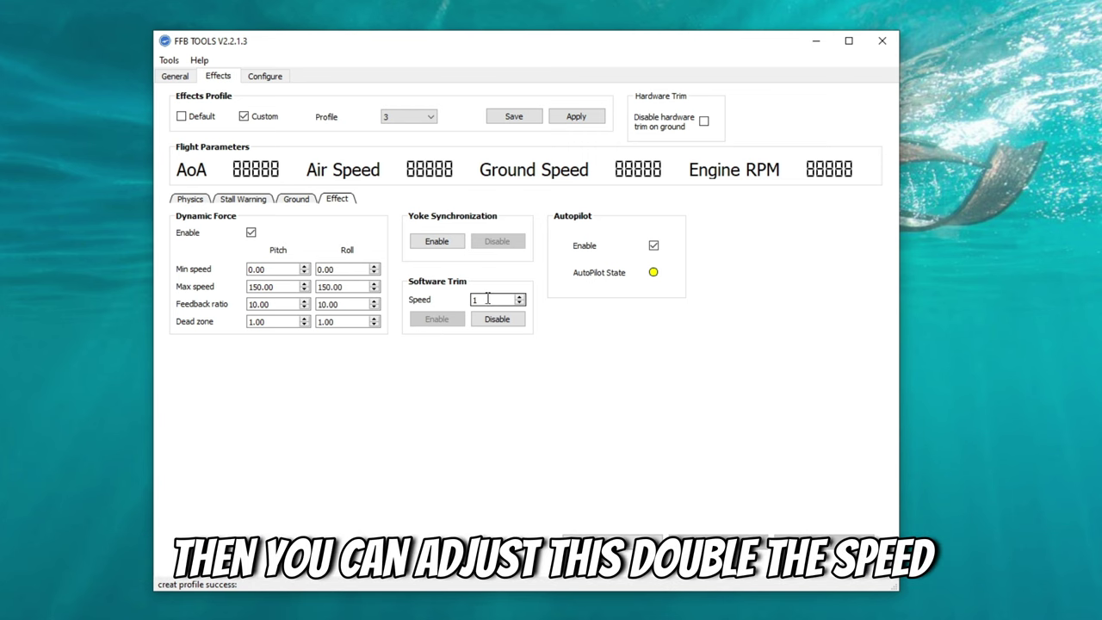
left_click(519, 298)
double_click(519, 302)
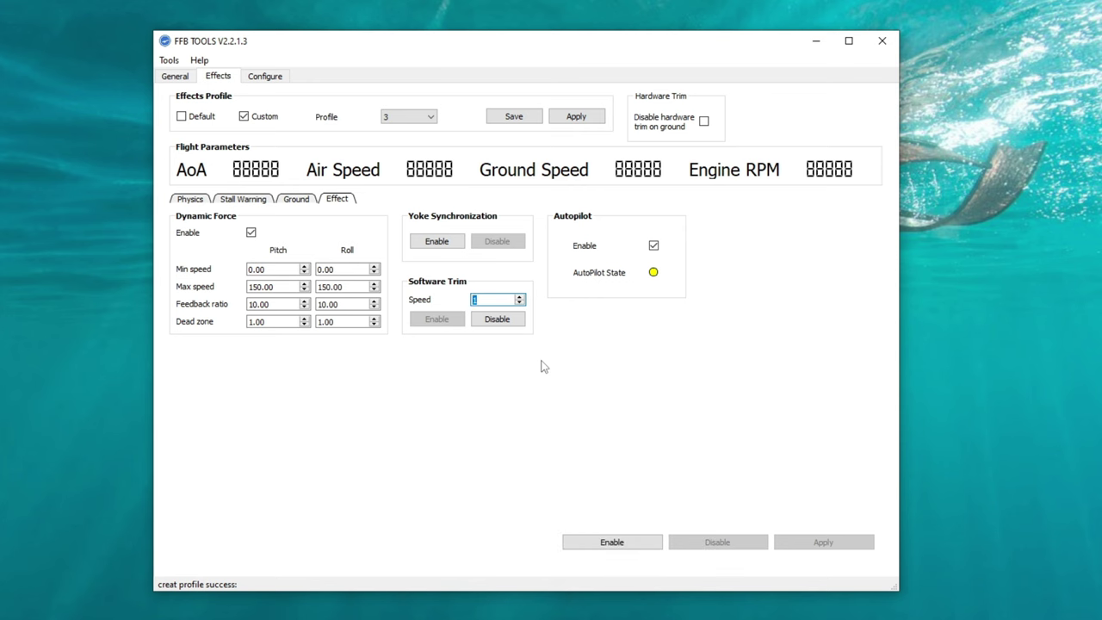
left_click(489, 297)
Enable the effects from the physics settings, then disable them again
key("ctrl+Tab")
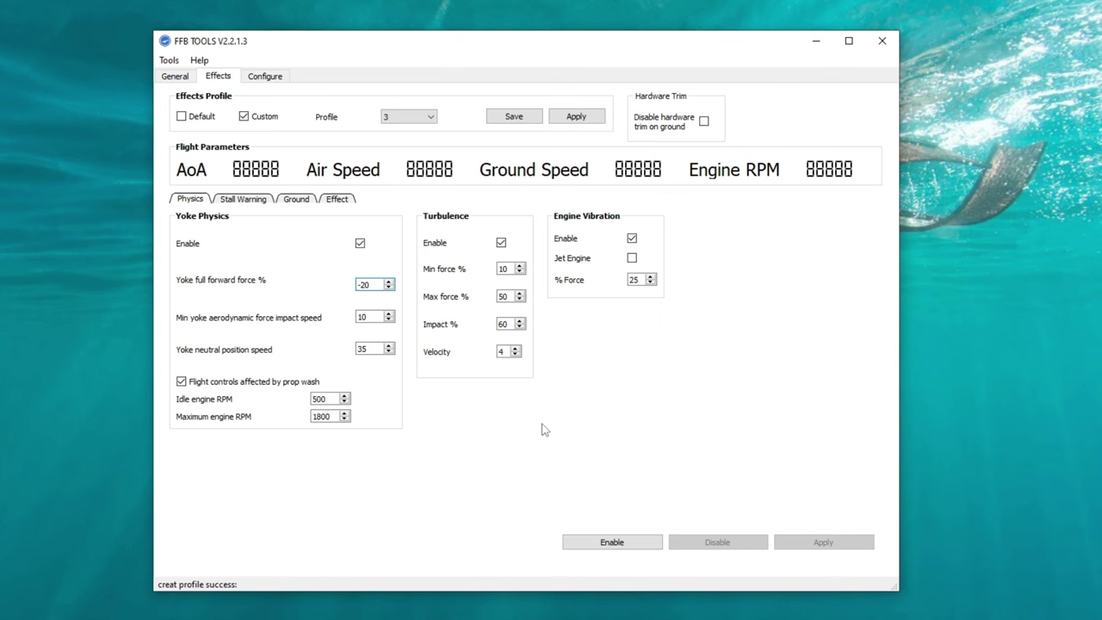
left_click(620, 544)
left_click(556, 336)
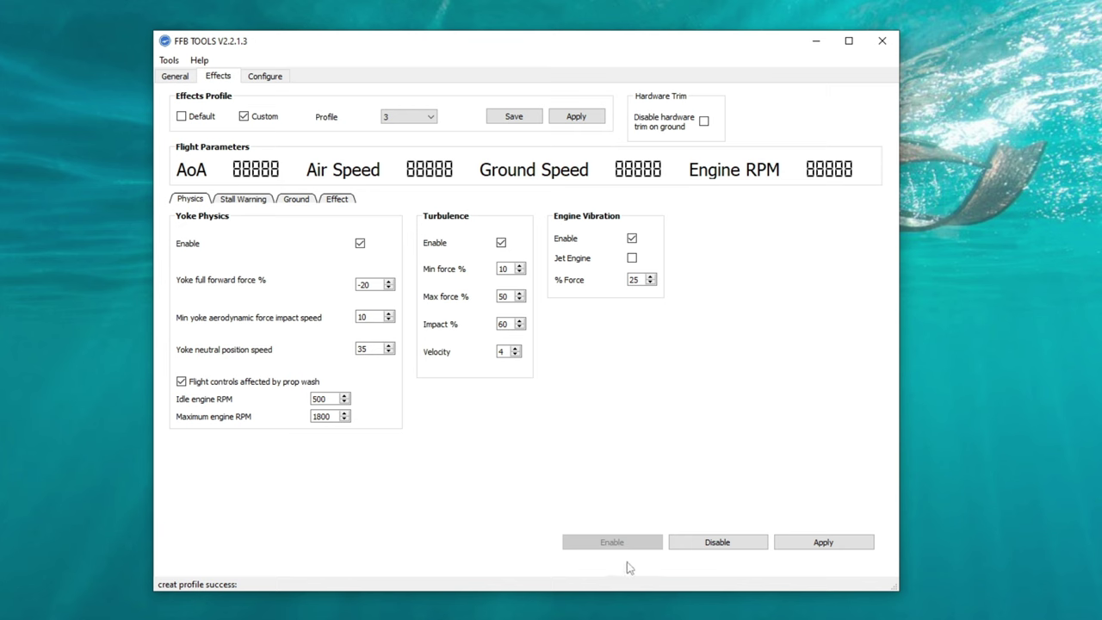
left_click(701, 543)
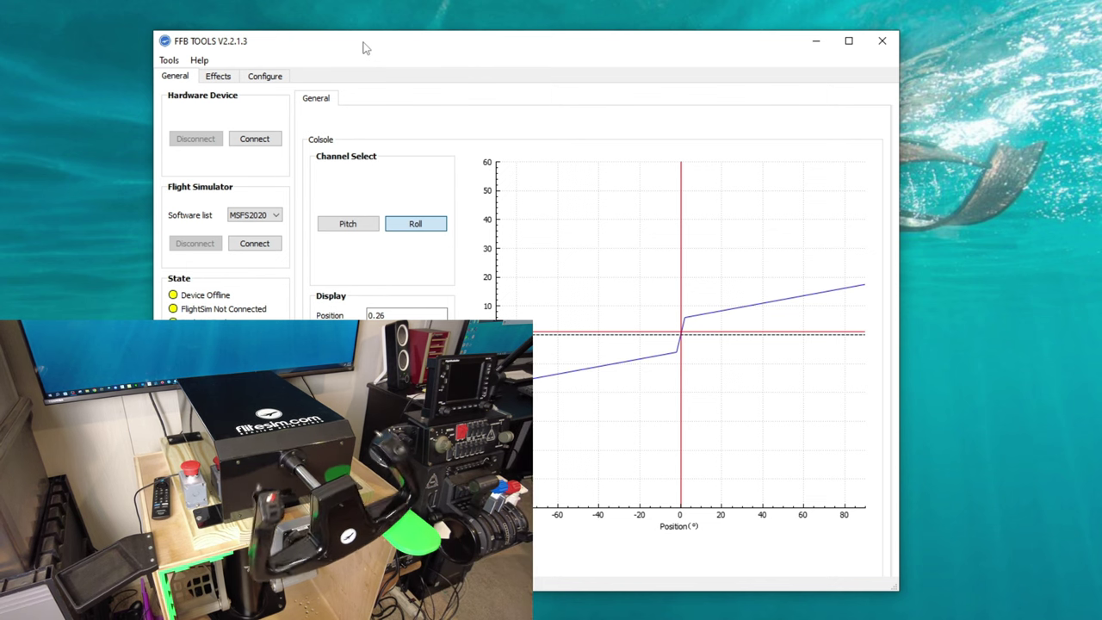
Connect the yoke as the hardware device
left_click(256, 145)
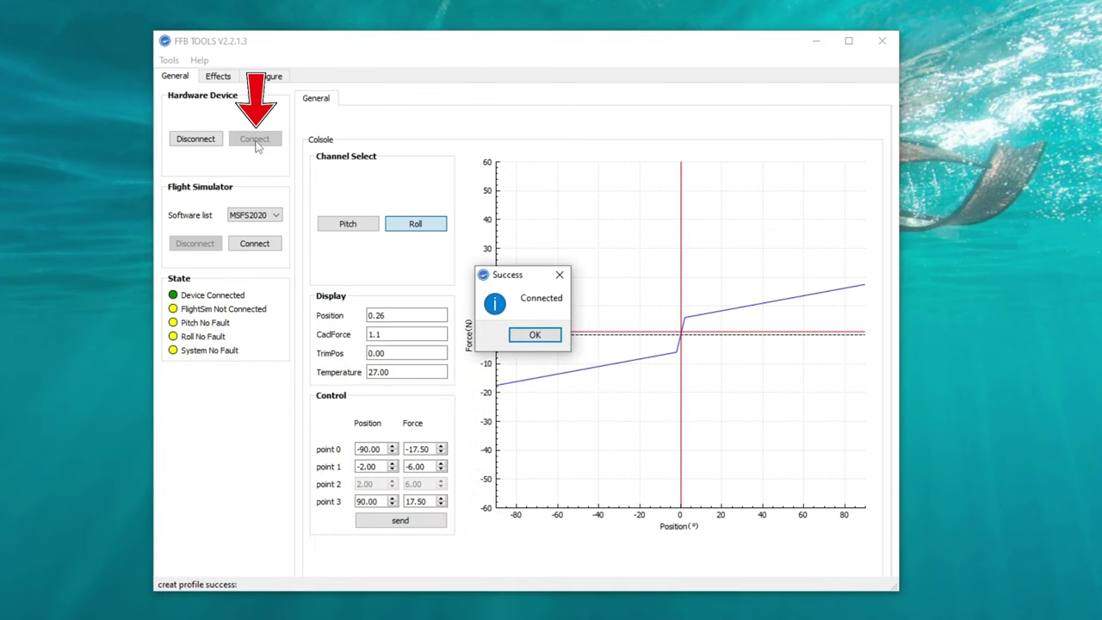
left_click(514, 341)
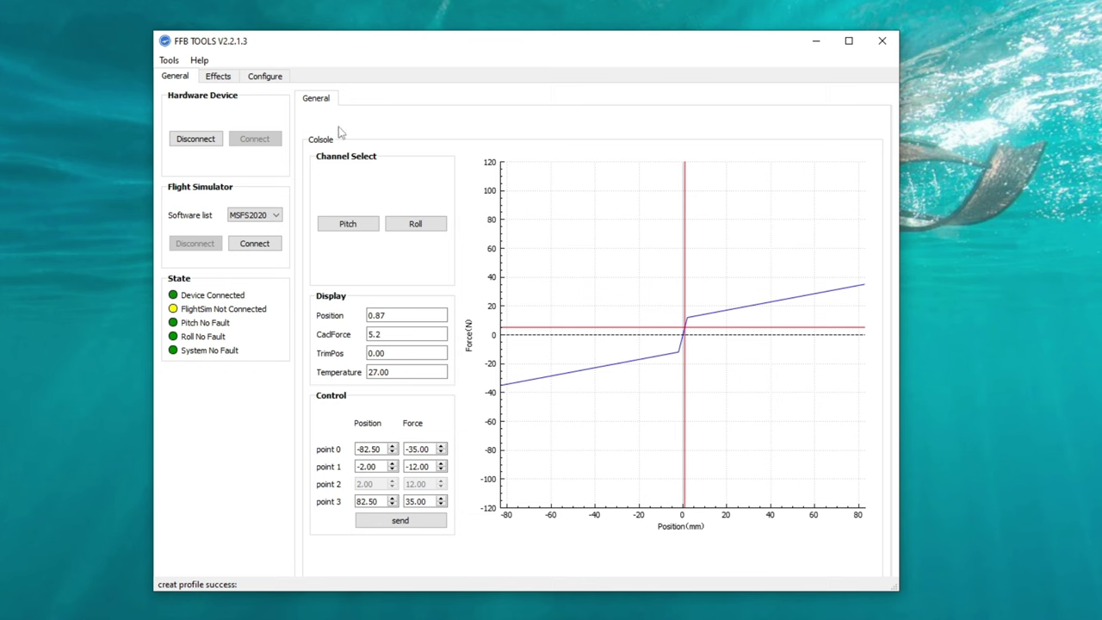
Load the kitfox.csv profile into the yoke configuration and display its pitch channel force curve
left_click(267, 79)
left_click(202, 182)
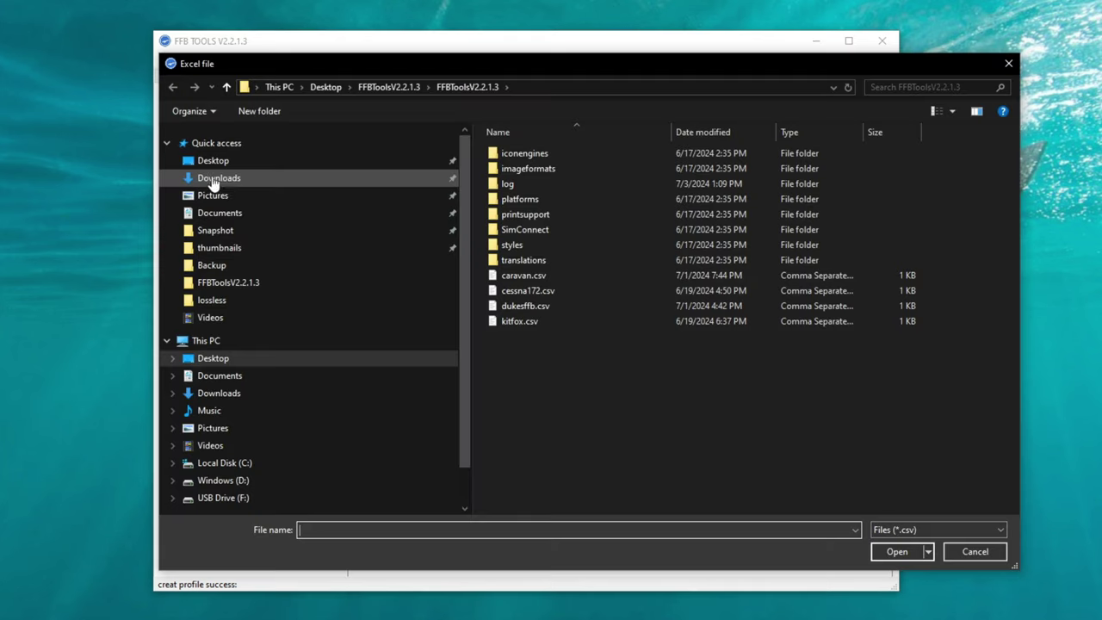
double_click(506, 320)
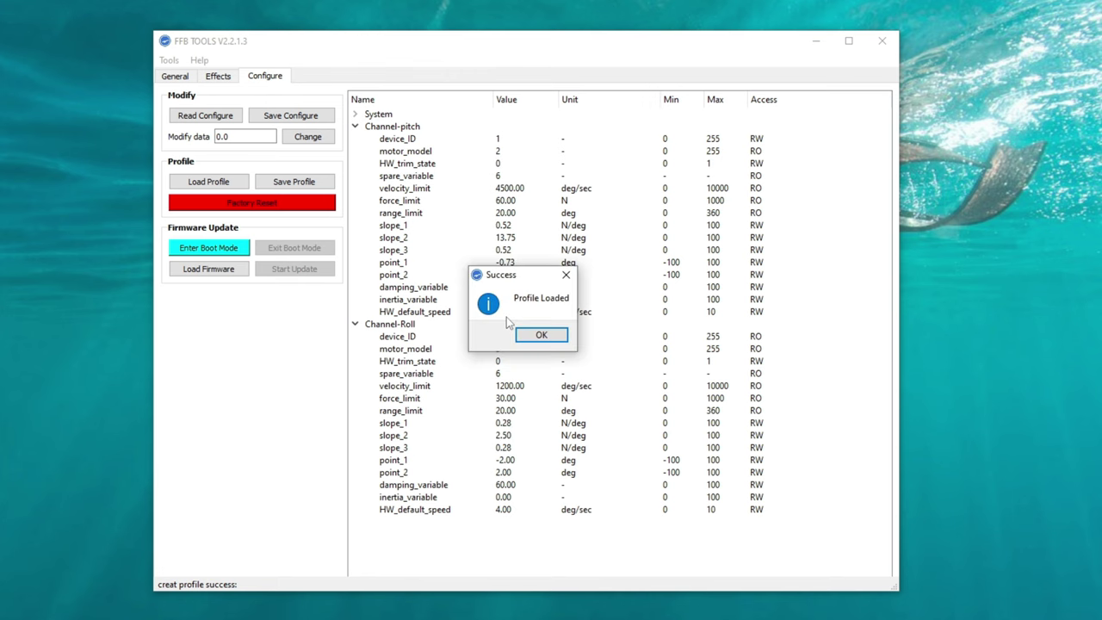
left_click(534, 336)
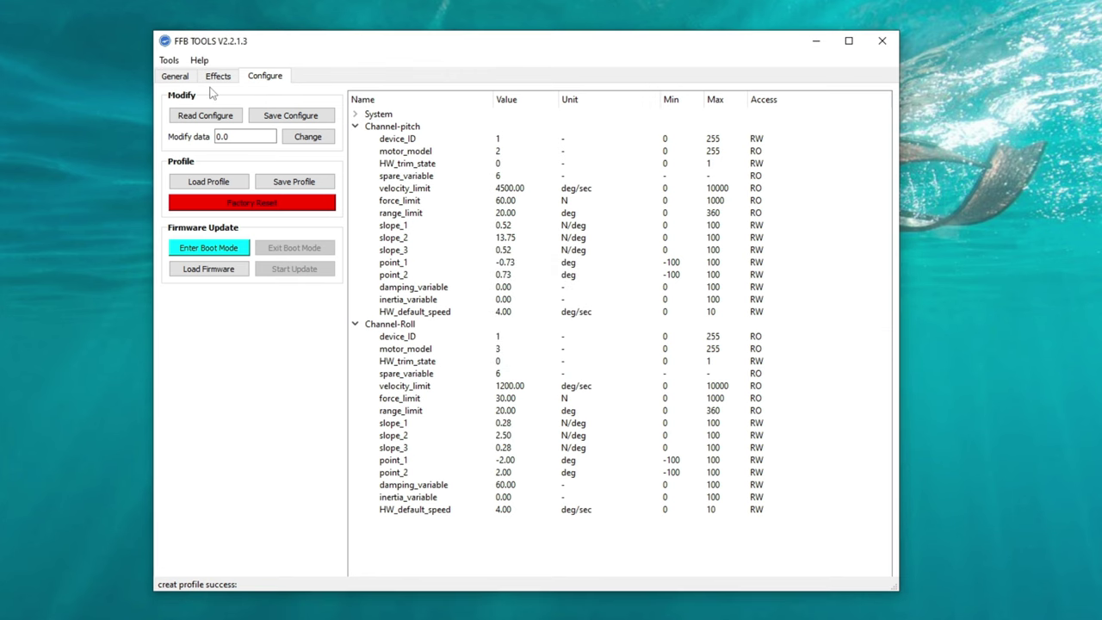
left_click(176, 77)
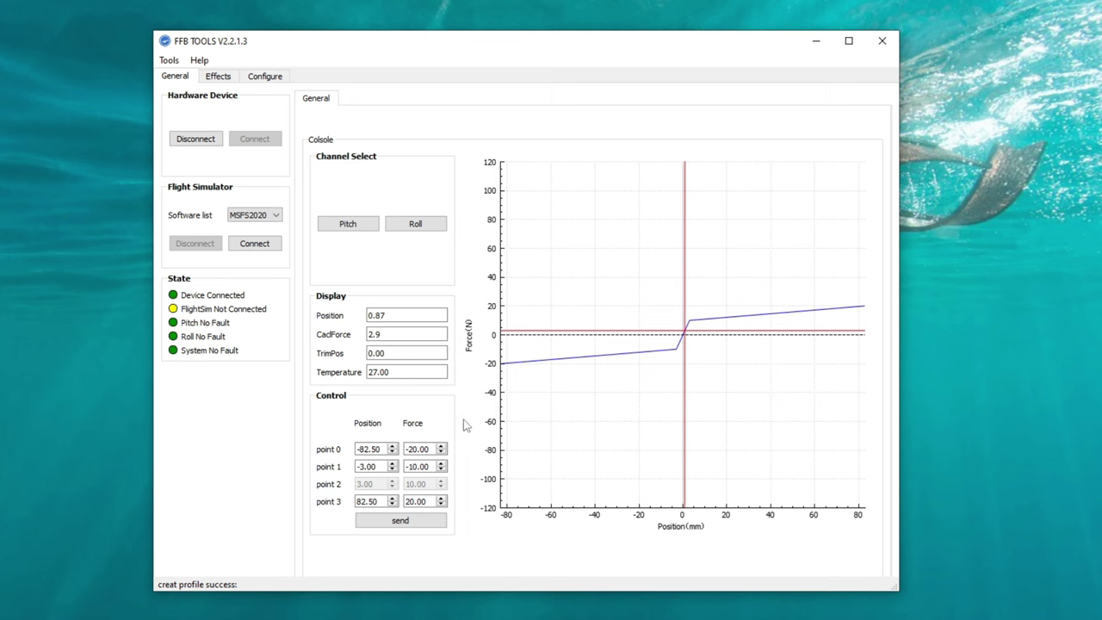
left_click(353, 229)
Apply custom effects profile 3 and enable its effects
left_click(217, 78)
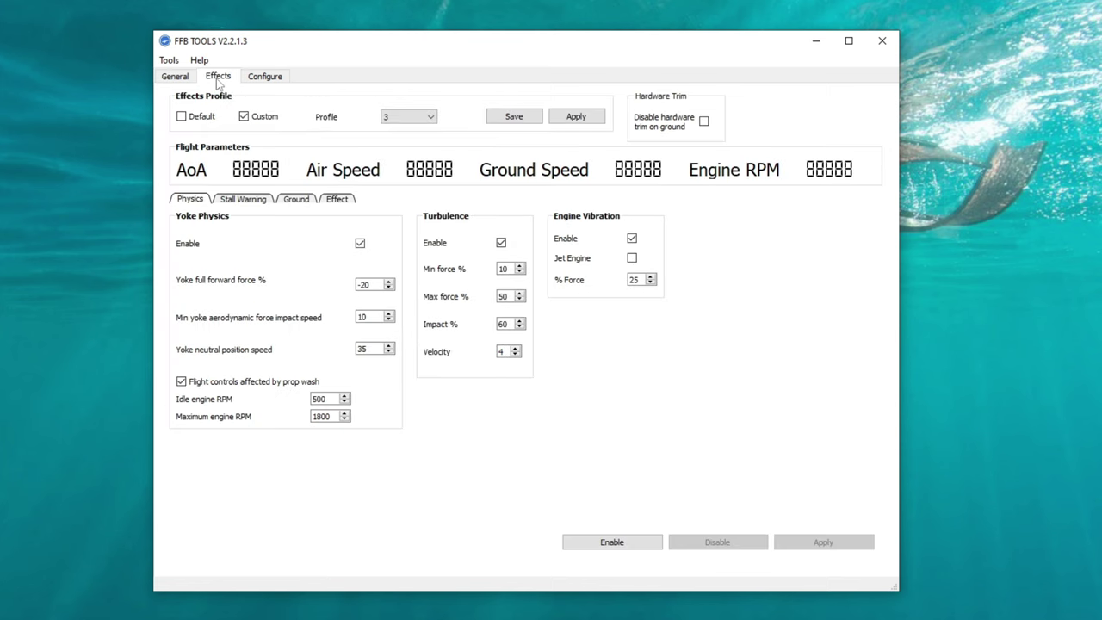
left_click(412, 119)
left_click(404, 150)
left_click(582, 123)
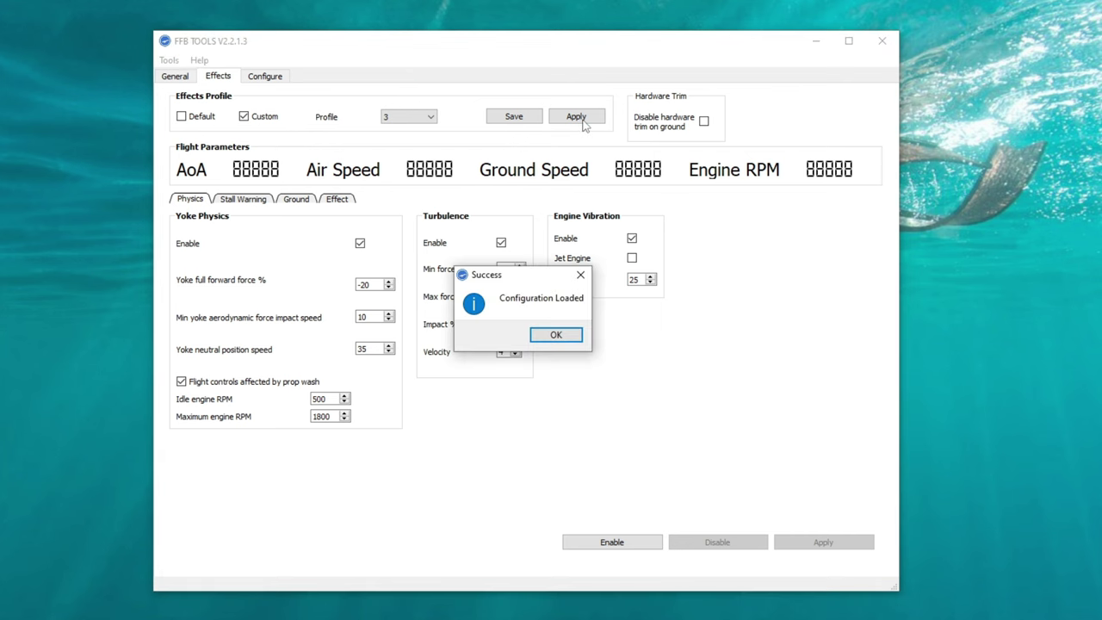
left_click(553, 334)
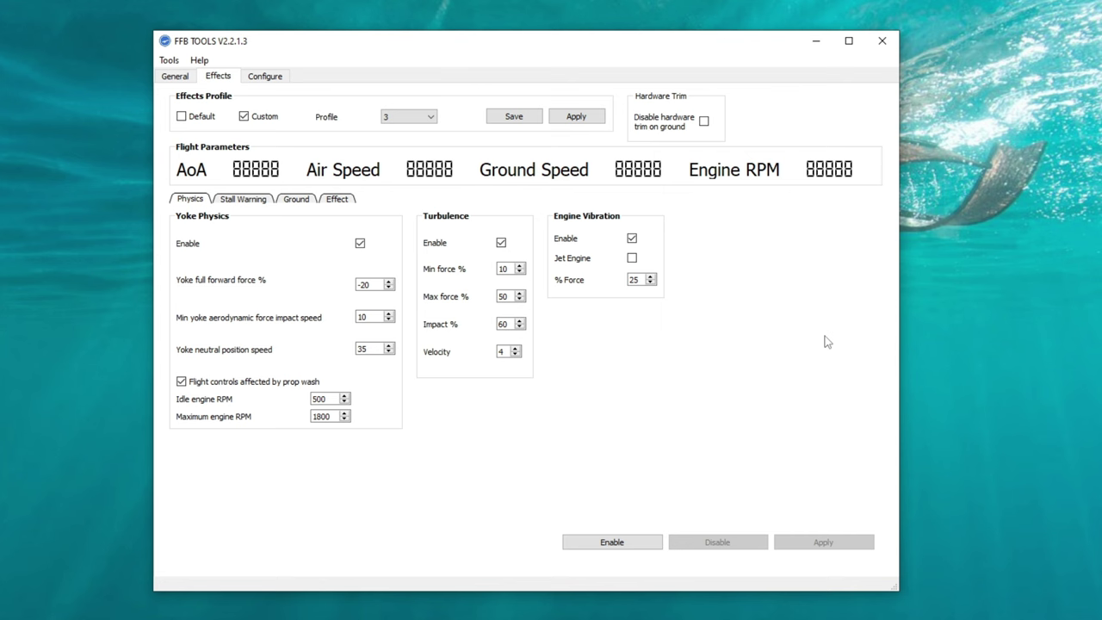
left_click(608, 543)
left_click(554, 334)
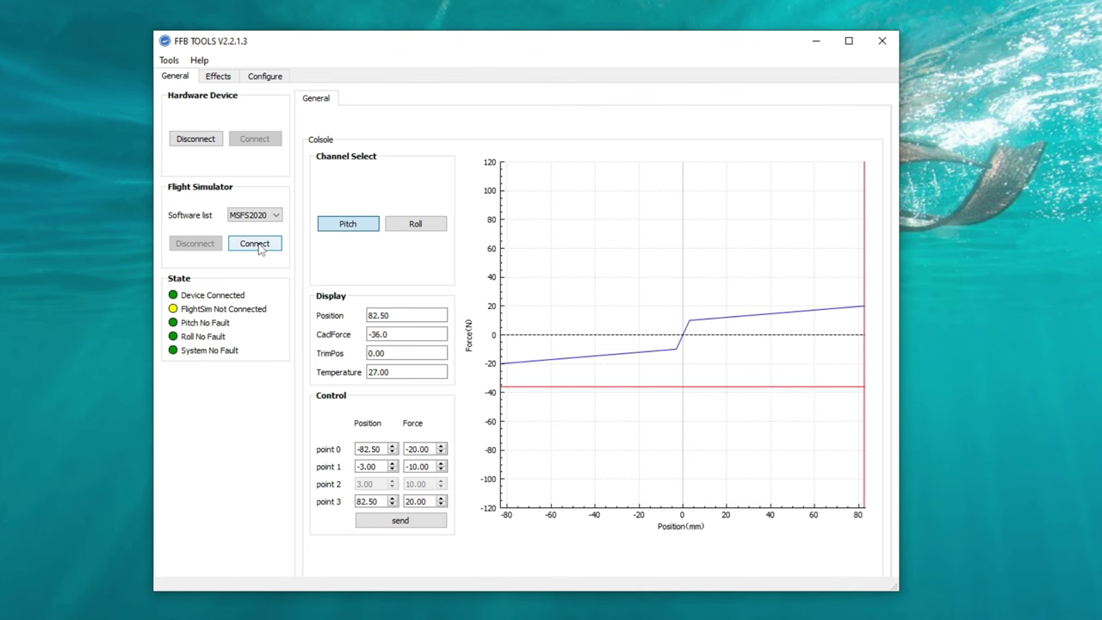
Choose MSFS2020 as the flight simulator software
left_click(275, 216)
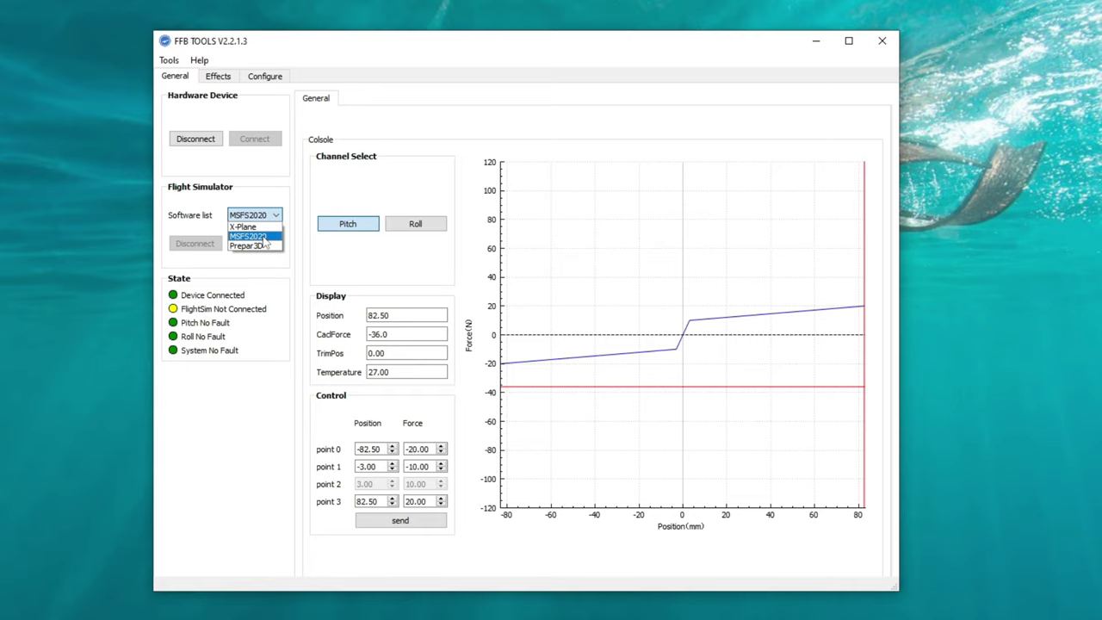
left_click(250, 236)
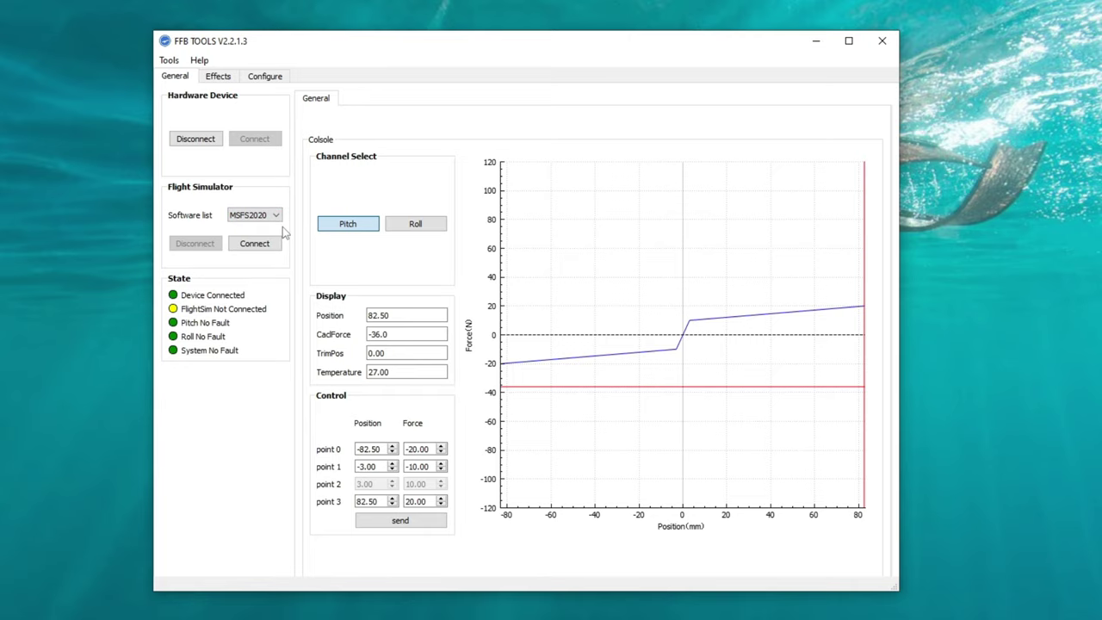